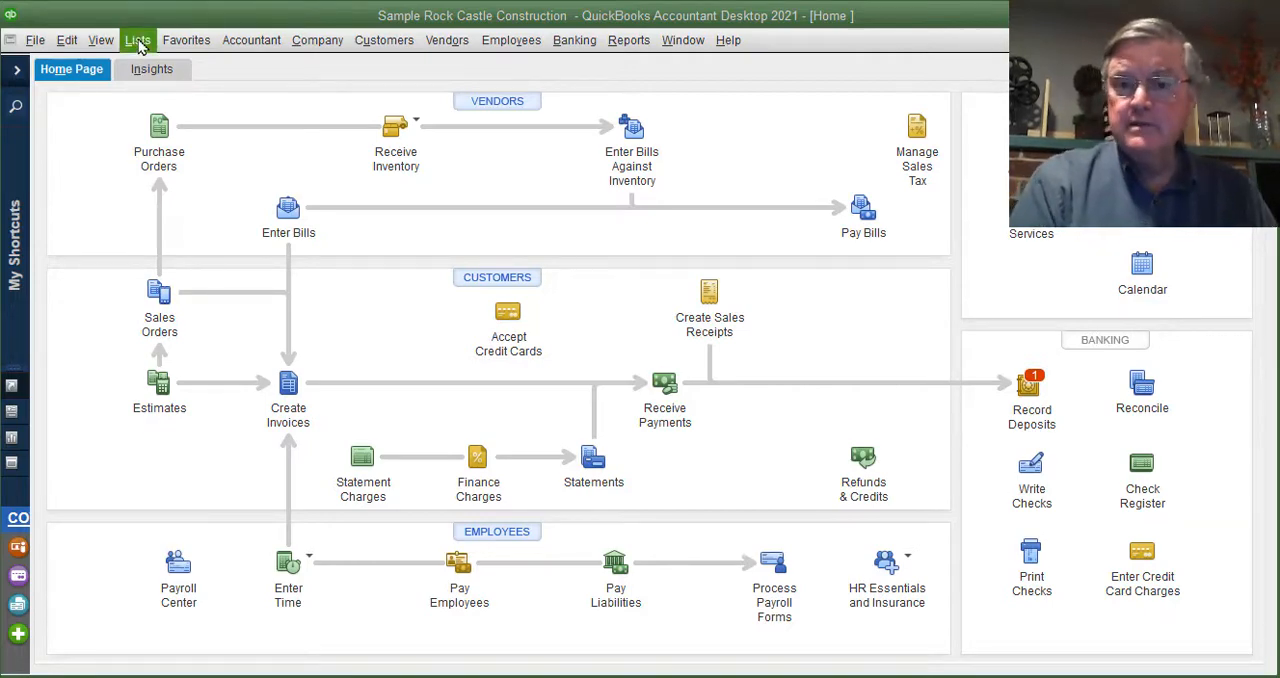
# - Open the Templates list to review the available form templates, and close it
pyautogui.click(139, 41)
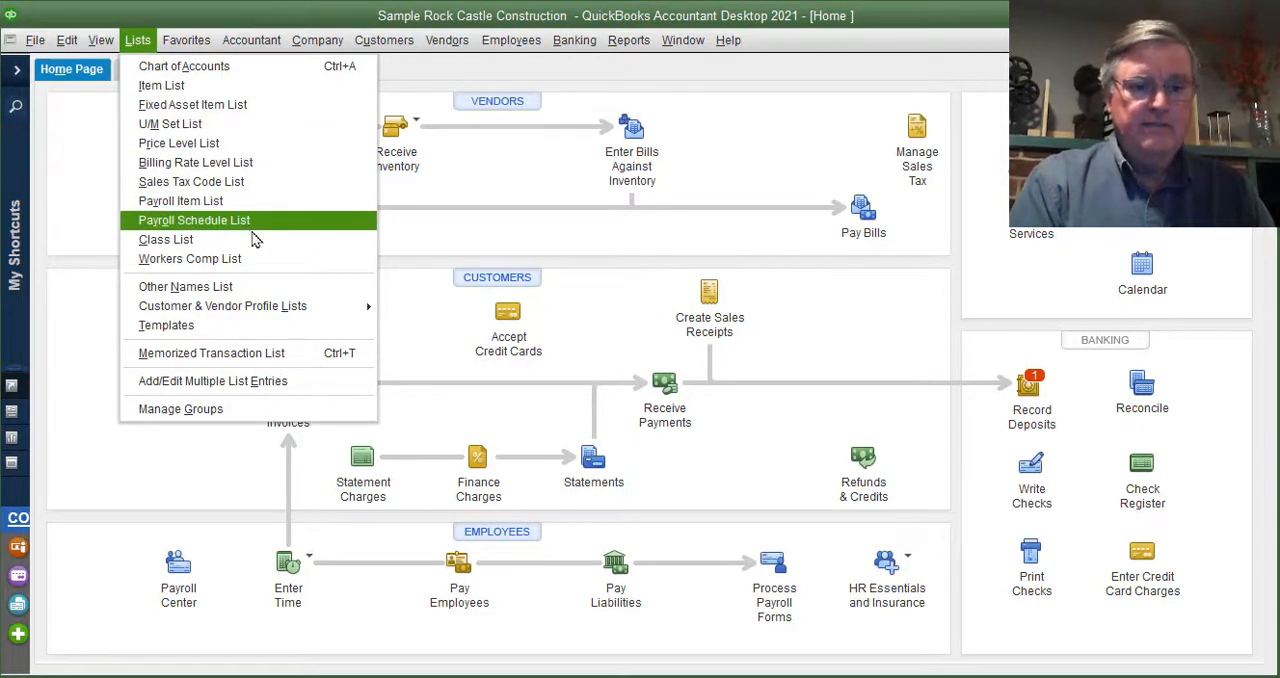
pyautogui.click(244, 327)
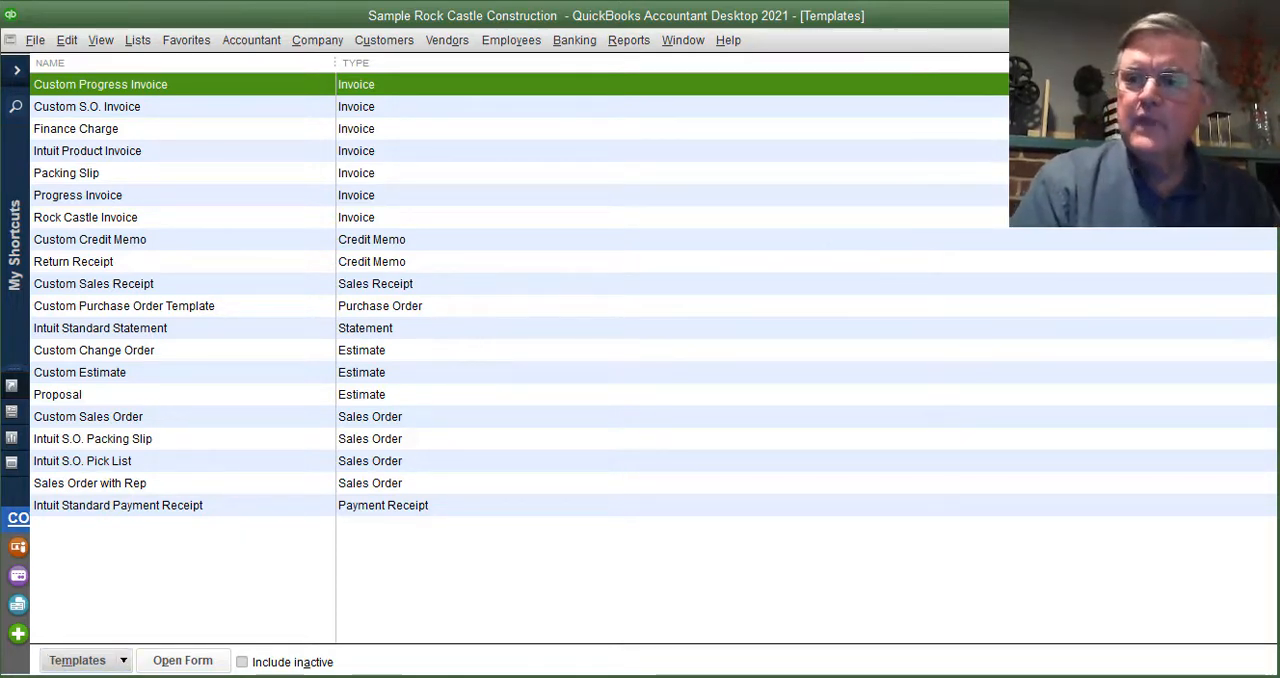
pyautogui.press('Escape')
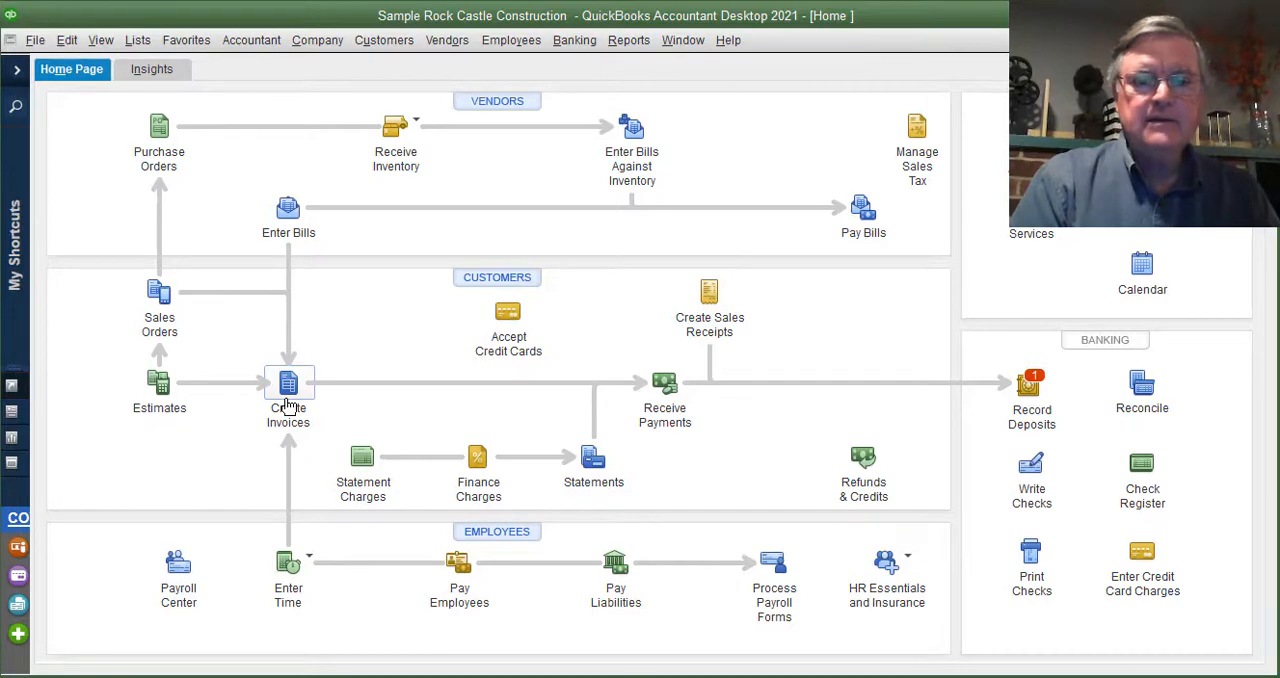
# - Start a new invoice, hide the command ribbon and review the invoice template choices, keeping Rock Castle Invoice
pyautogui.click(288, 388)
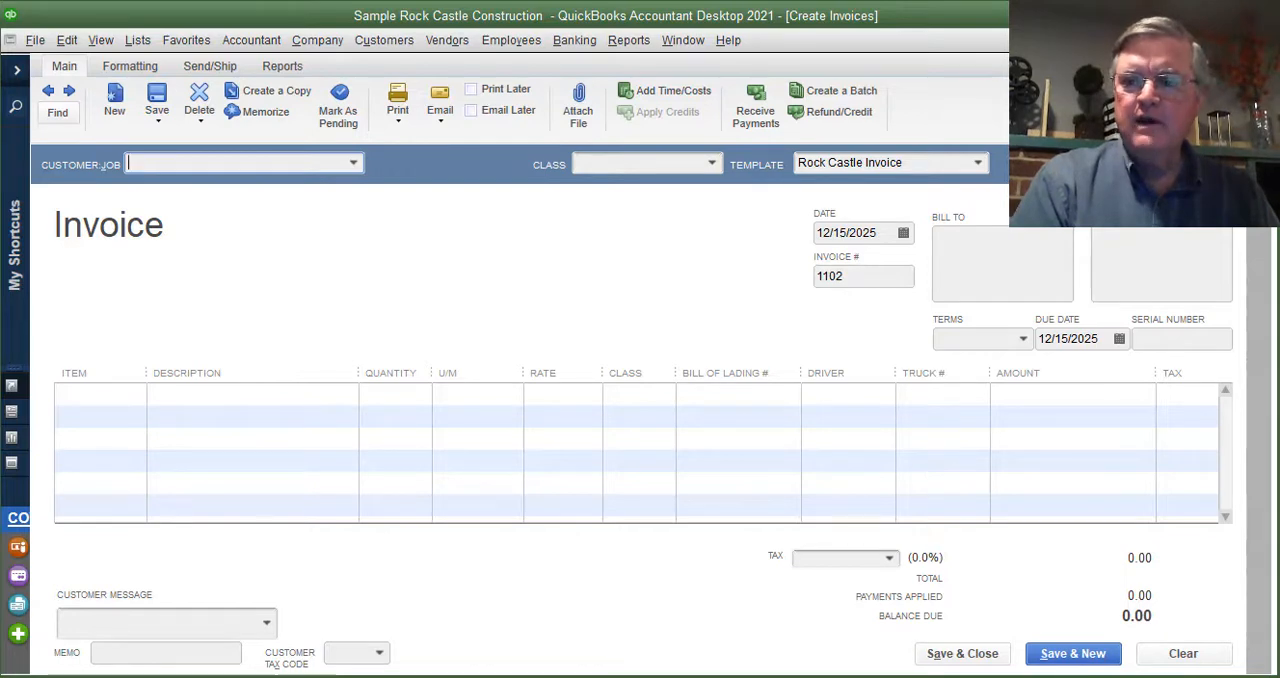
pyautogui.click(1256, 66)
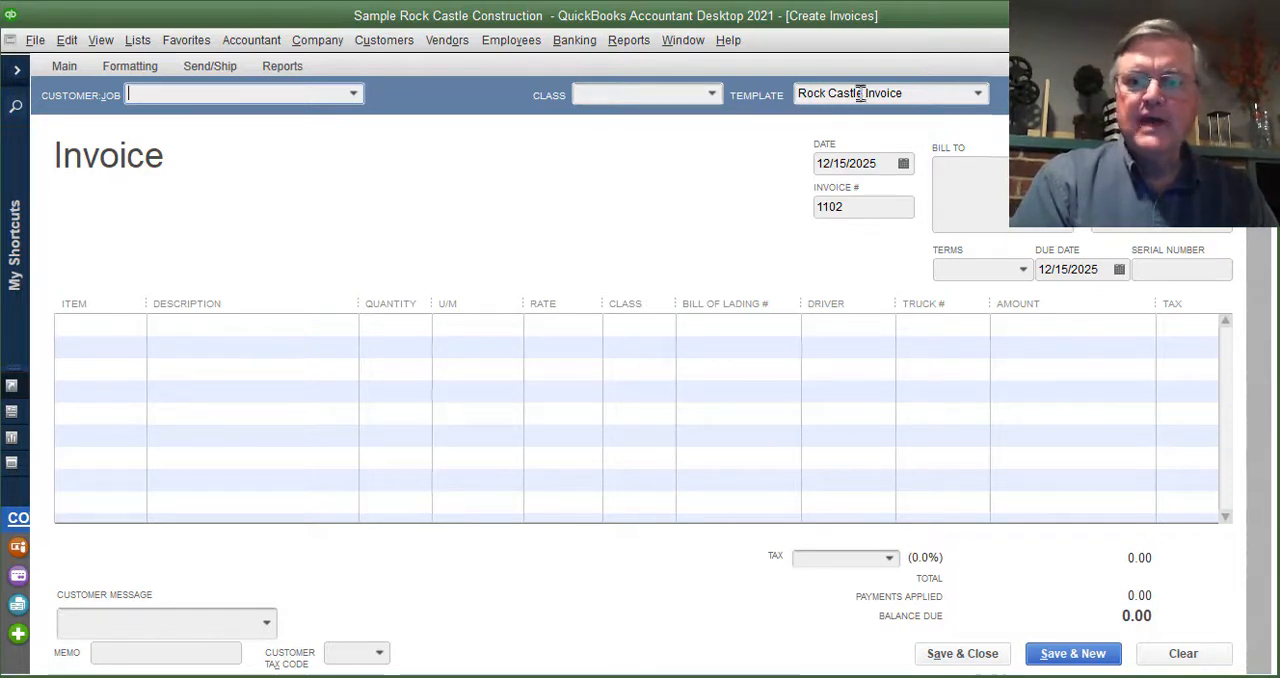
pyautogui.click(979, 98)
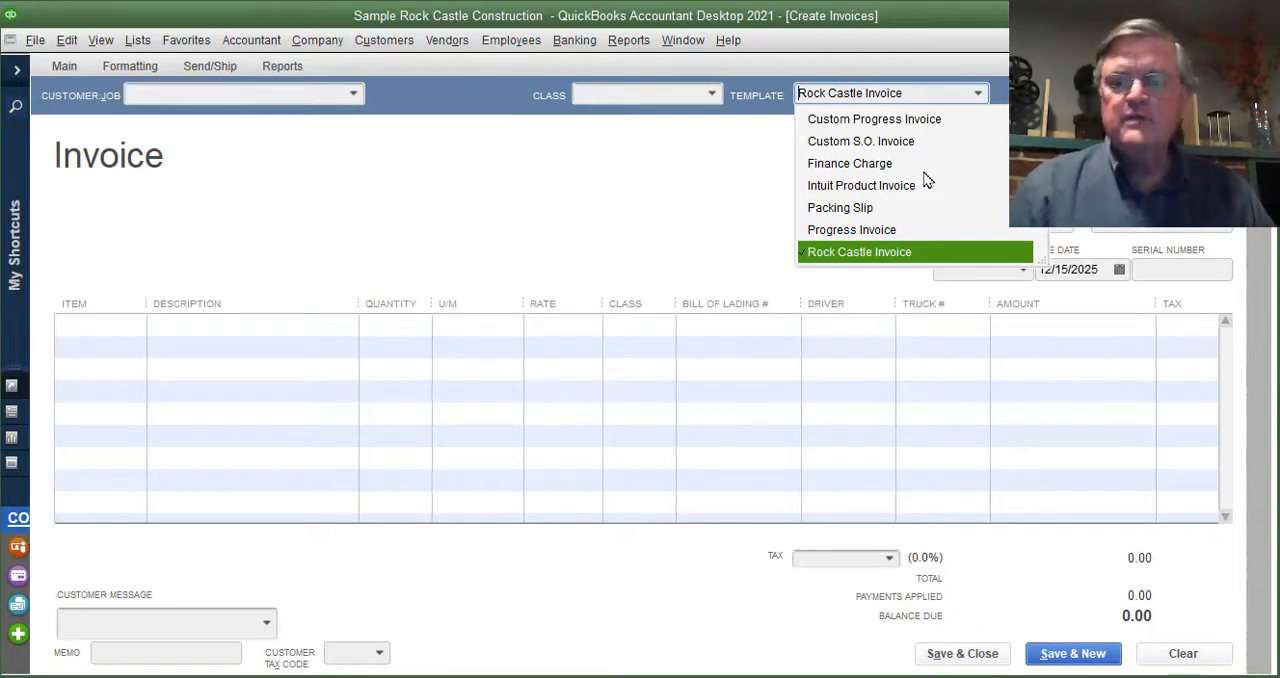
pyautogui.click(741, 174)
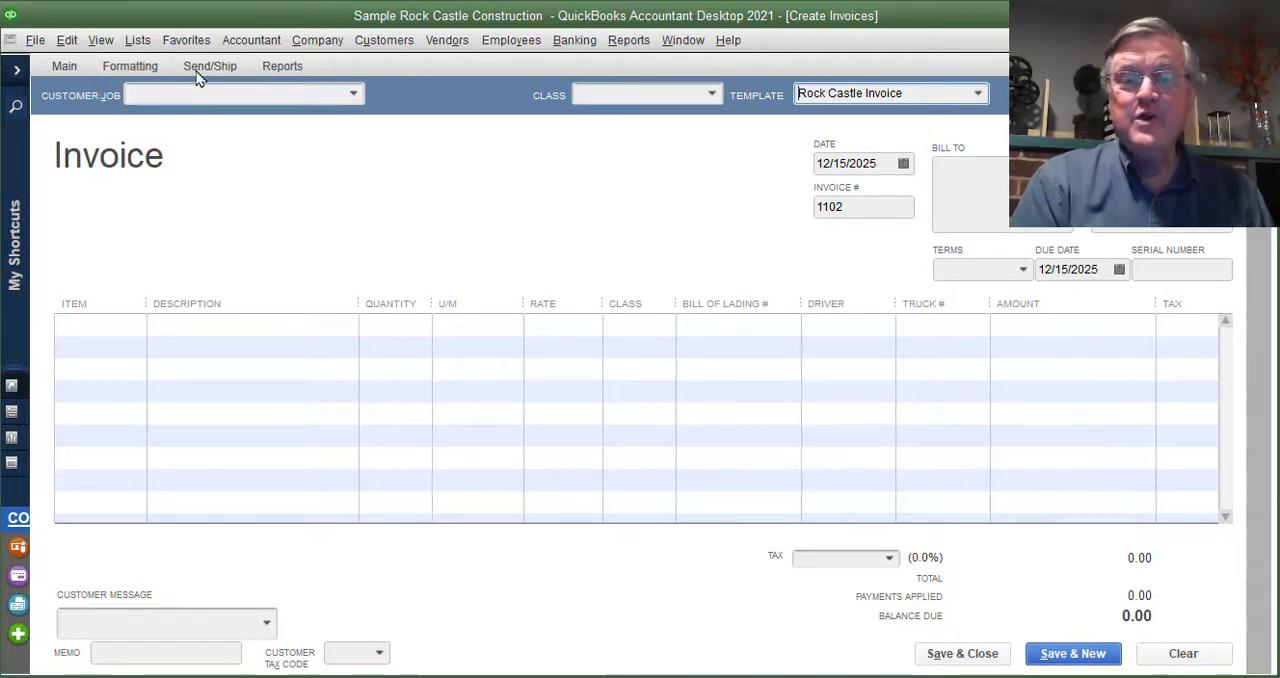
# - Open the data layout customization for the Rock Castle Invoice template and move its window so the preview is in view
pyautogui.click(132, 67)
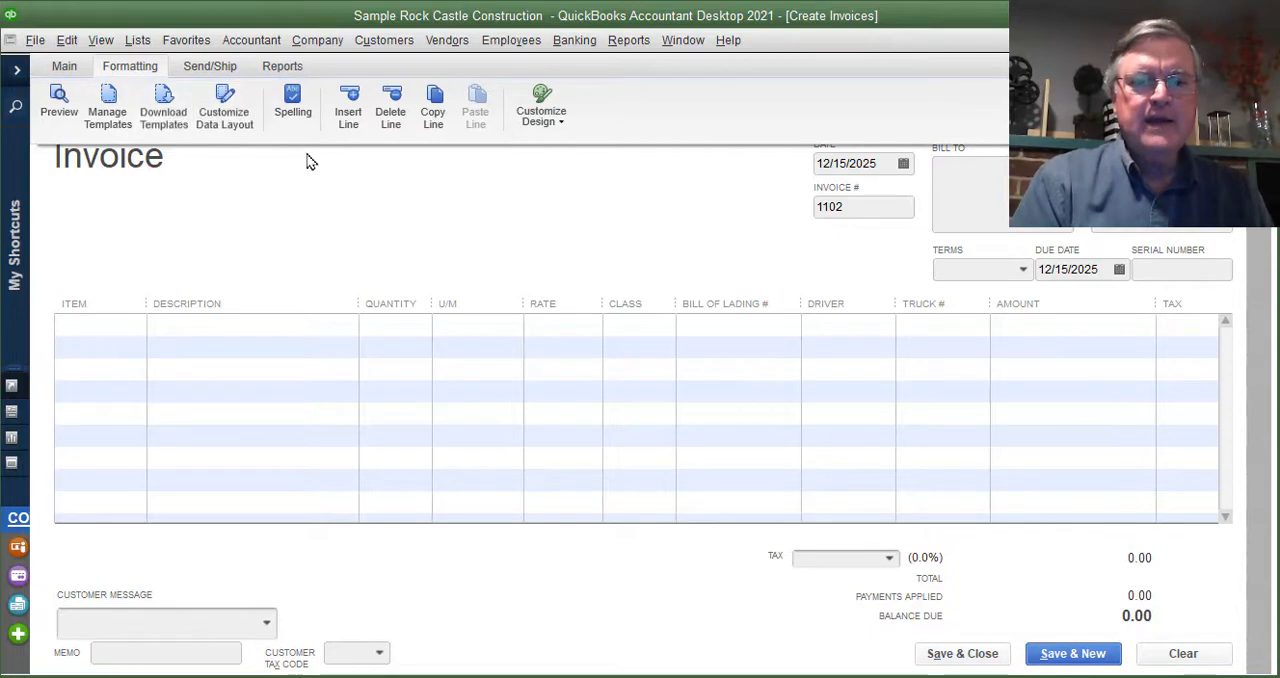
pyautogui.click(237, 107)
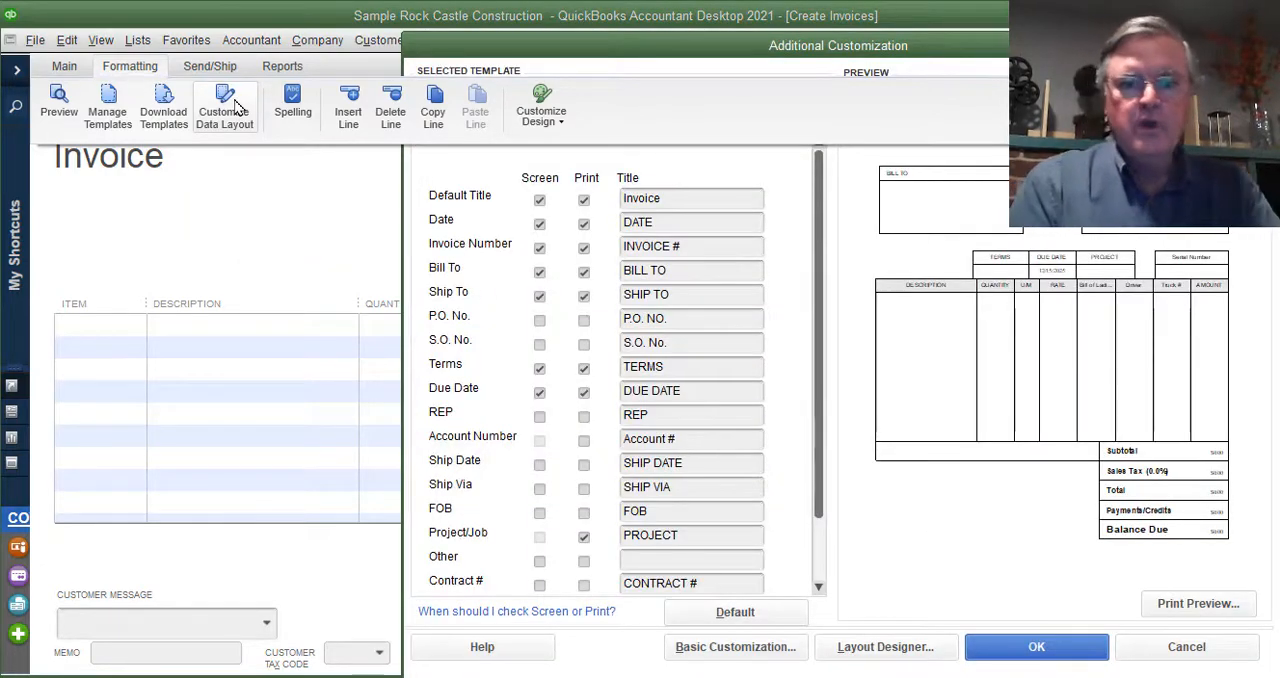
pyautogui.click(818, 45)
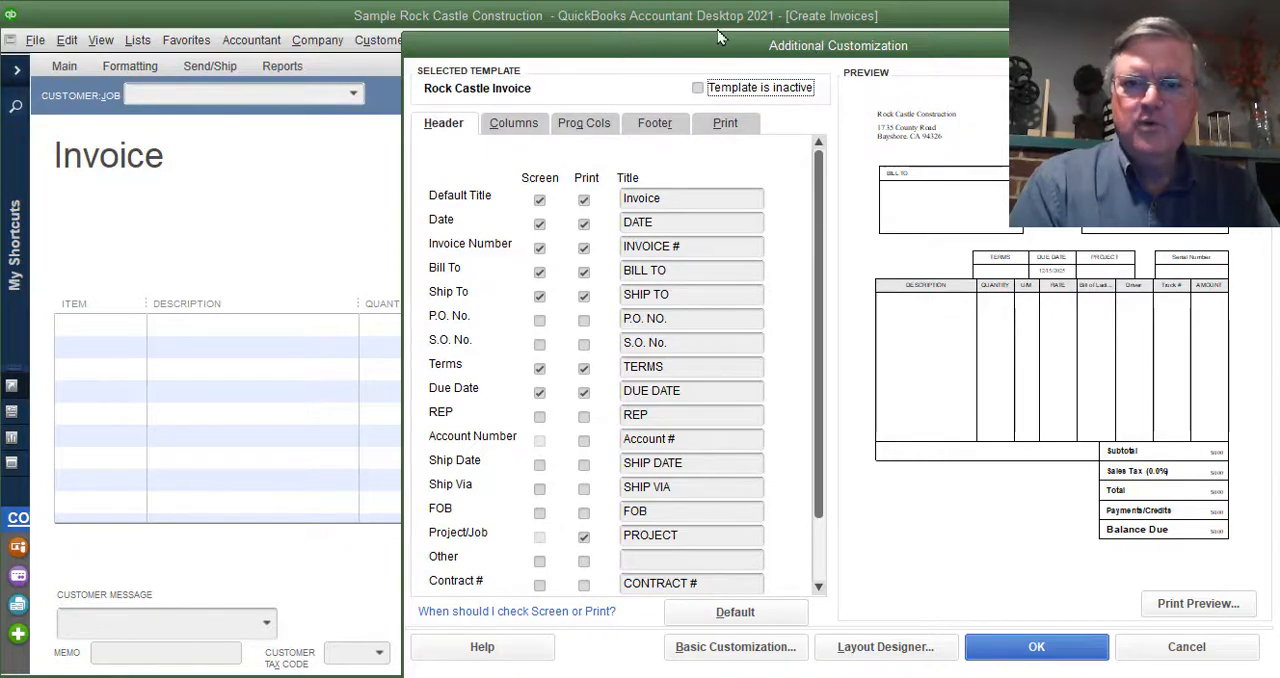
pyautogui.moveTo(792, 50); pyautogui.dragTo(613, 31)
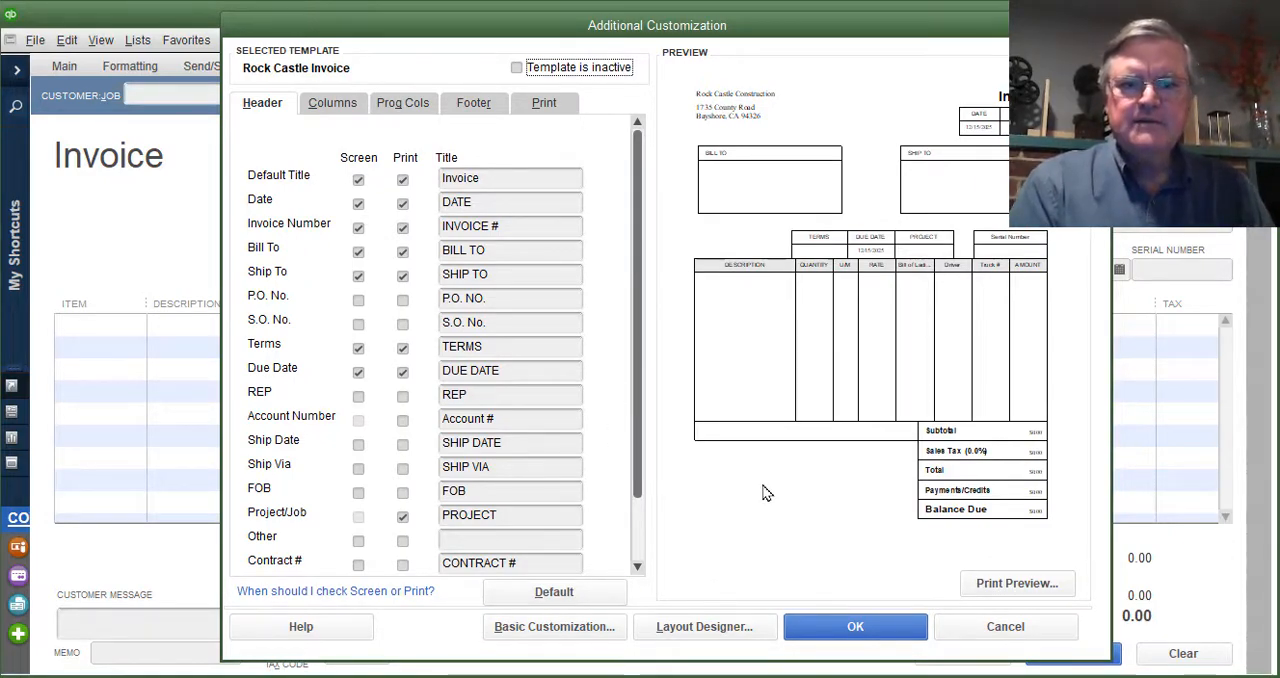
pyautogui.moveTo(642, 23); pyautogui.dragTo(600, 36)
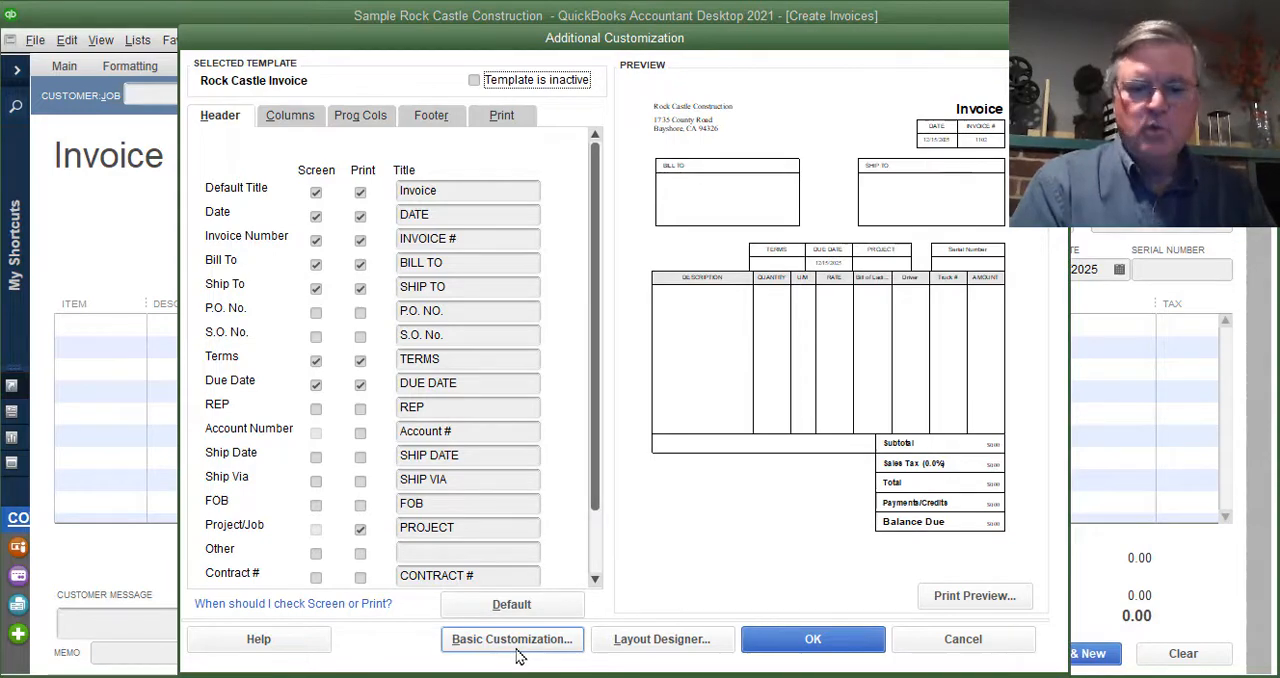
# - In Basic Customization, look at the logo image selection without choosing a file, and include the company phone number on the template
pyautogui.click(547, 641)
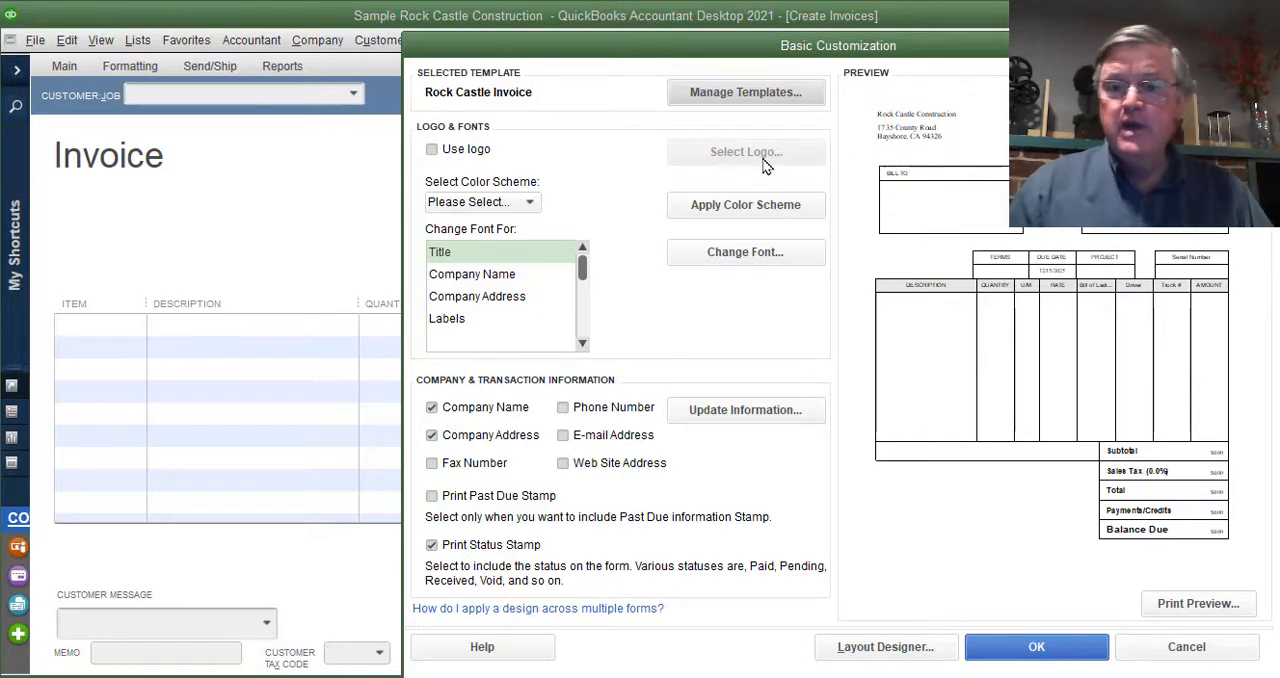
pyautogui.click(433, 152)
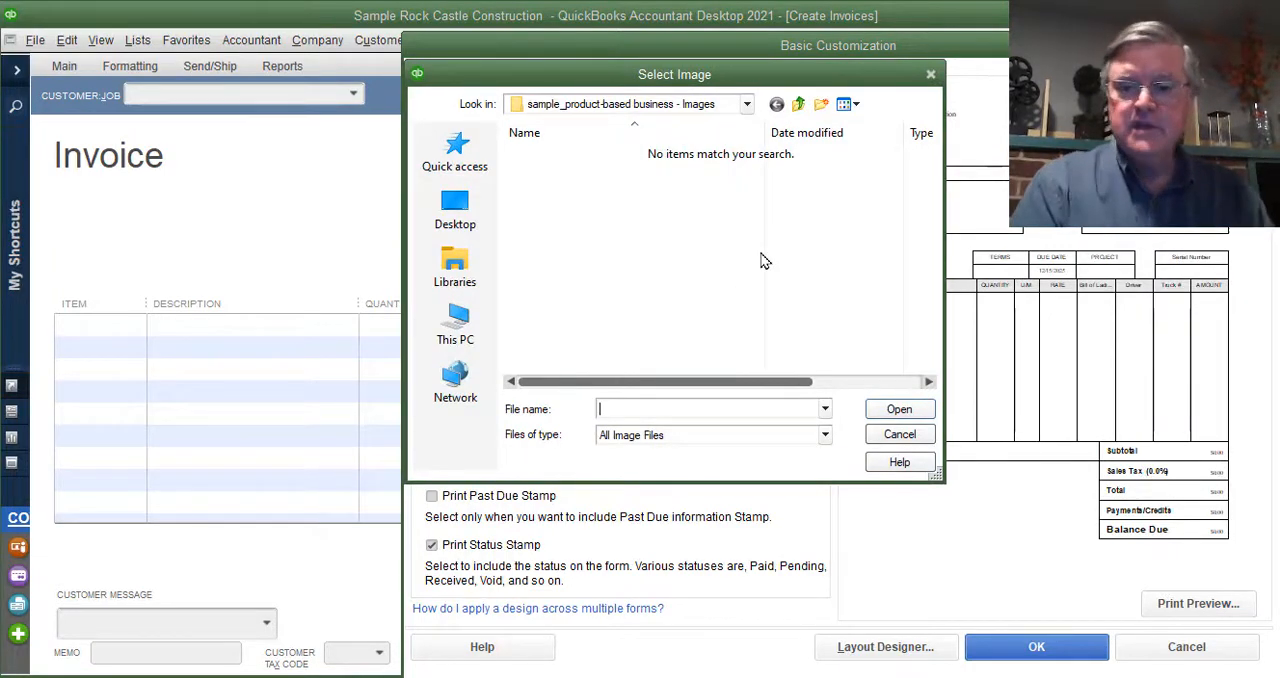
pyautogui.click(897, 434)
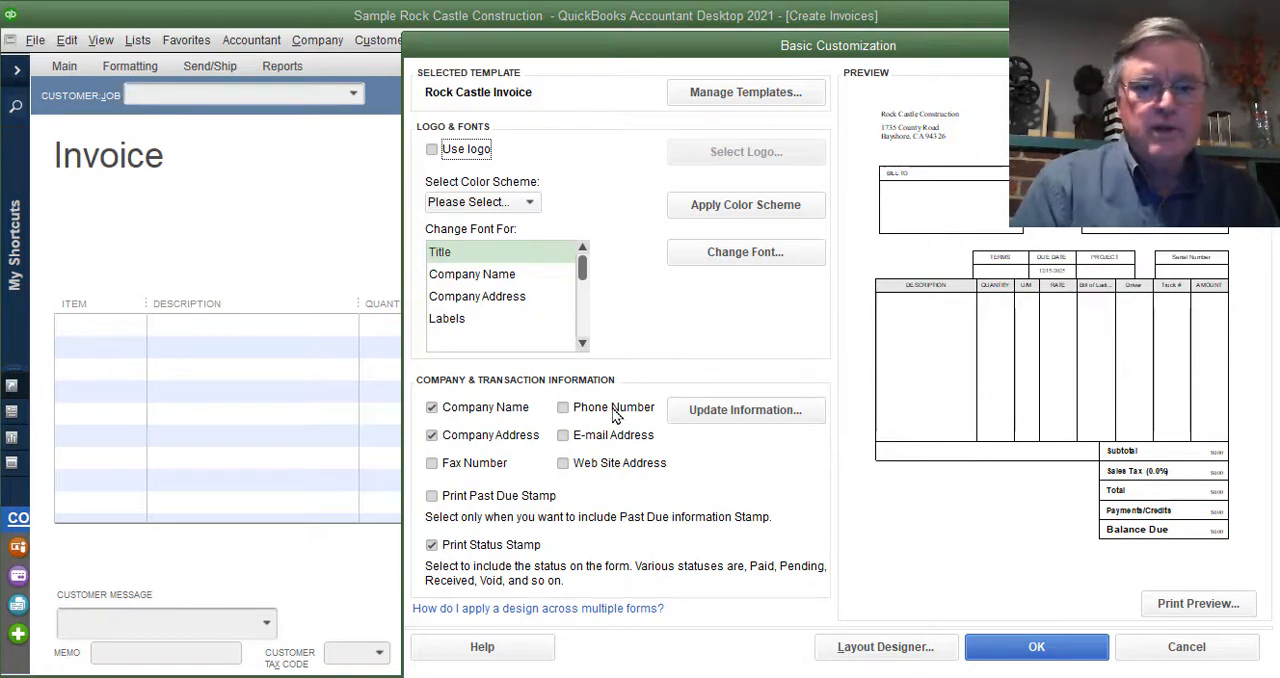
pyautogui.click(563, 409)
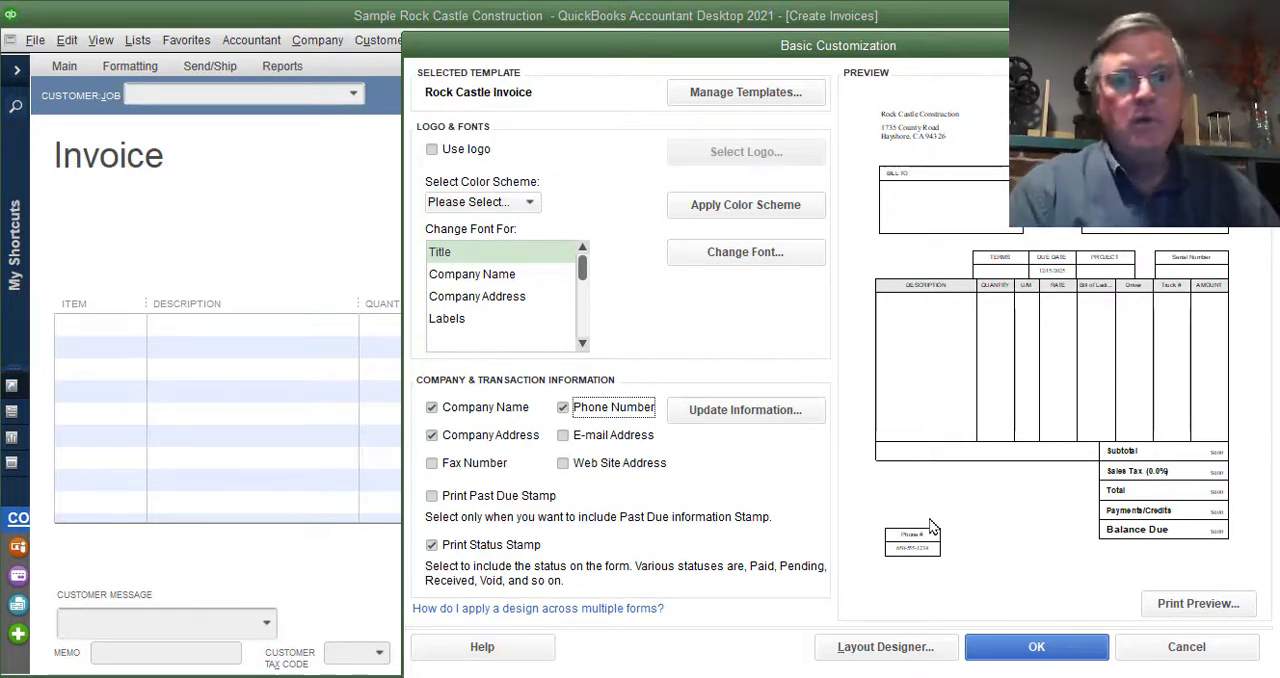
# - Open the Rock Castle Invoice template in the Layout Designer and move the designer window into view
pyautogui.click(897, 650)
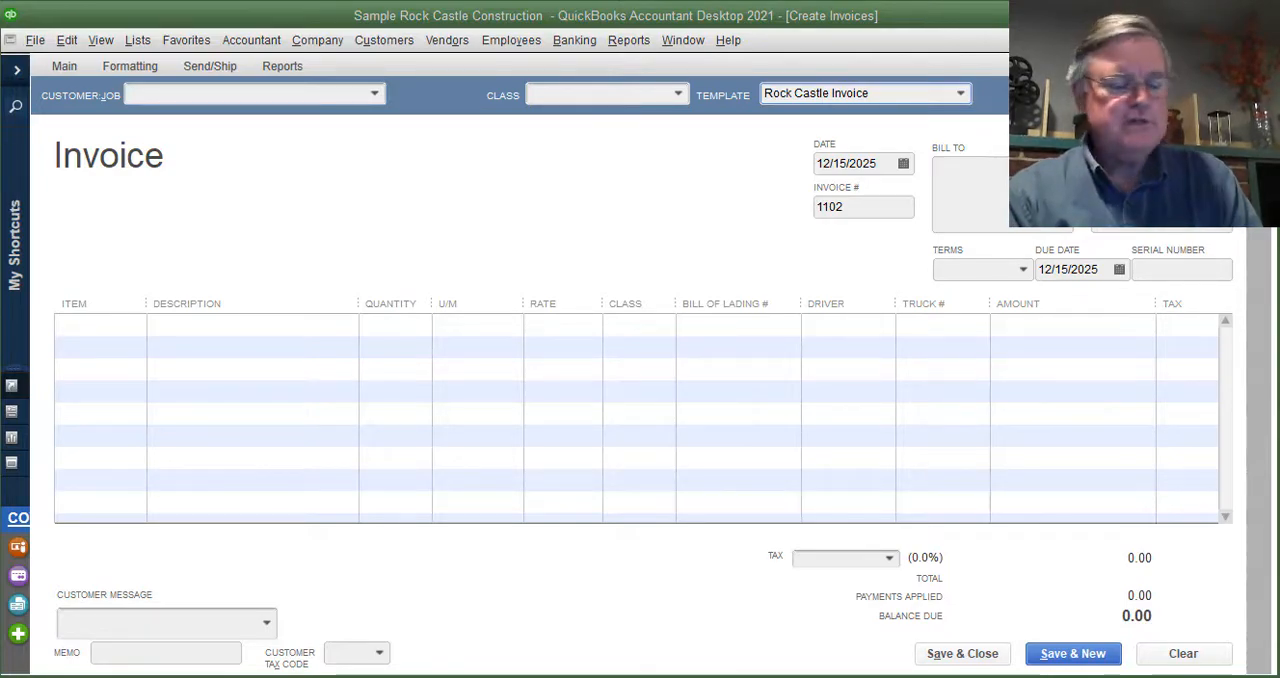
pyautogui.moveTo(0, 74); pyautogui.dragTo(934, 33)
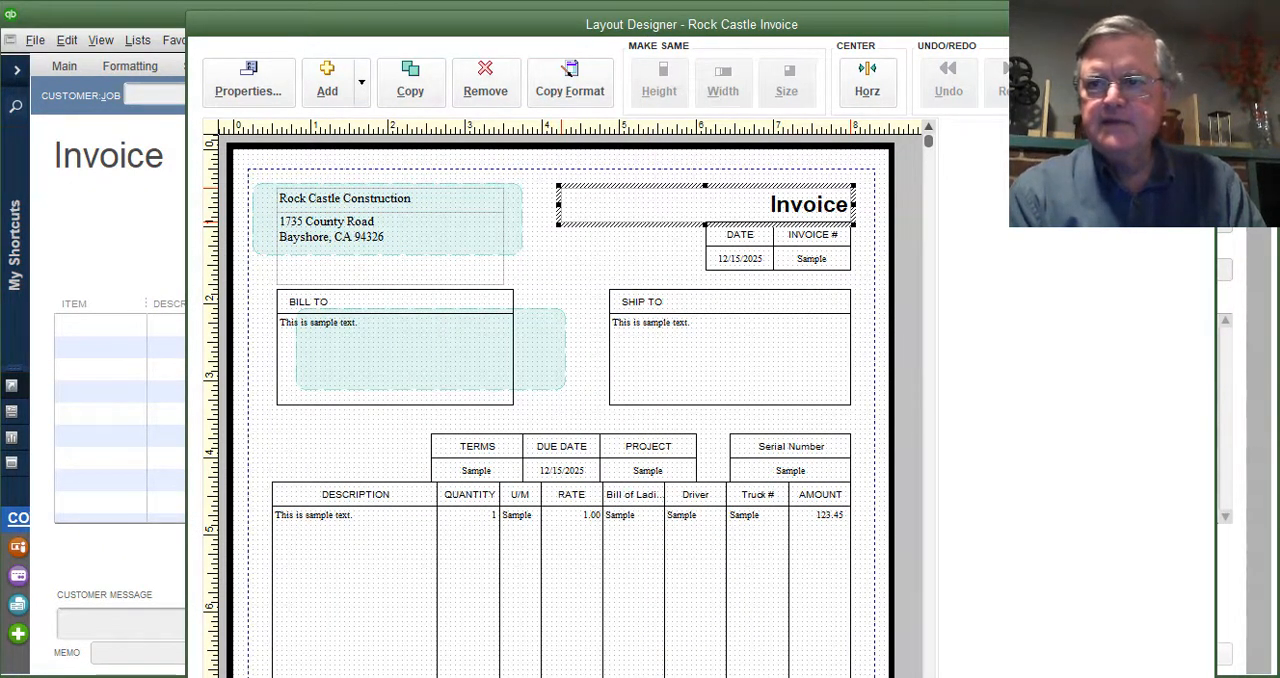
pyautogui.click(580, 74)
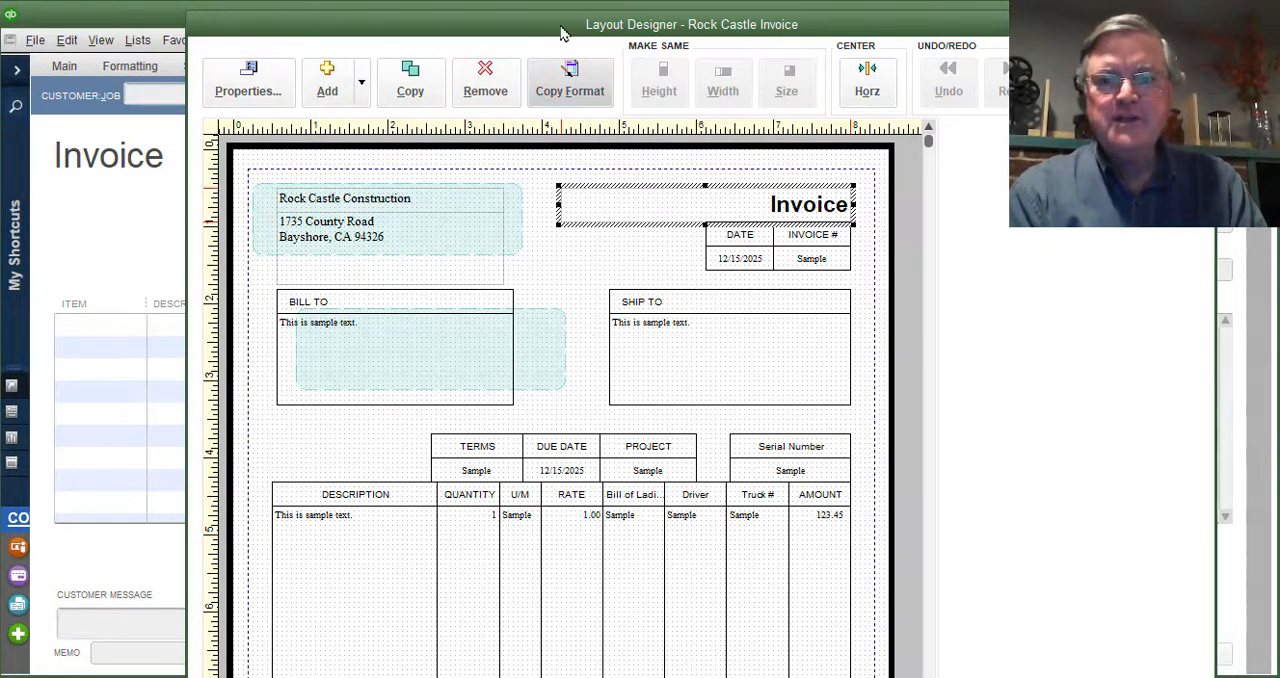
pyautogui.moveTo(563, 33); pyautogui.dragTo(553, 91)
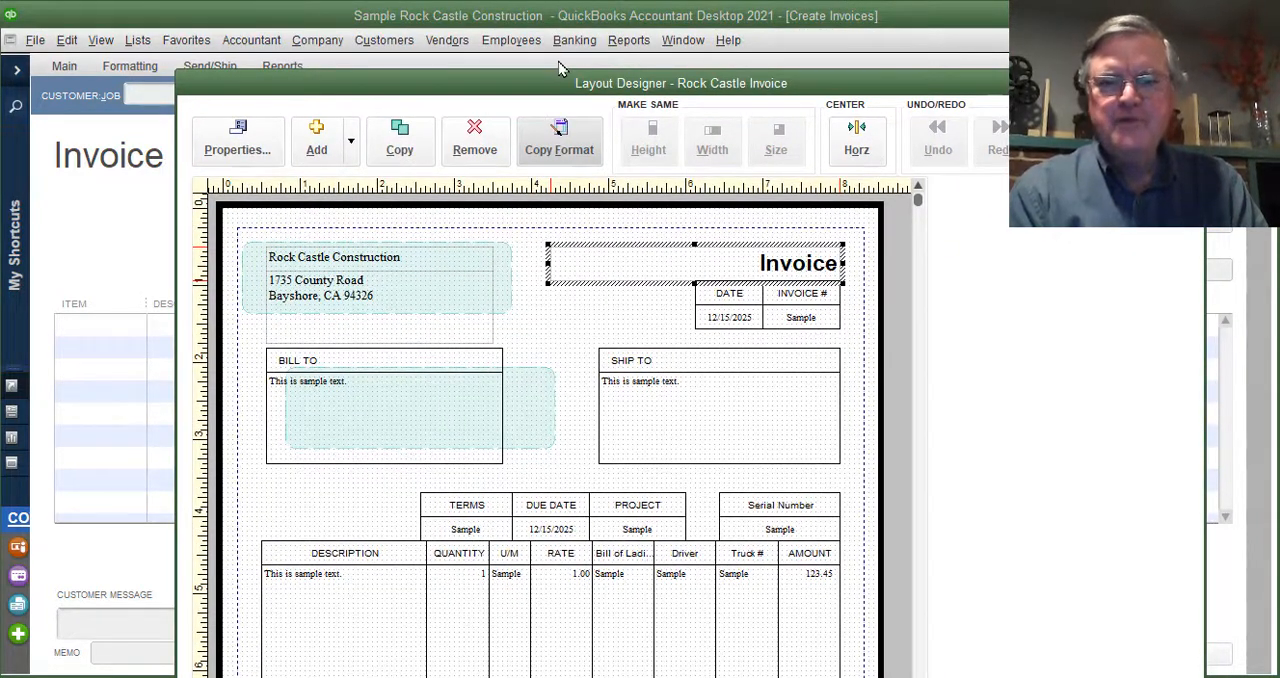
pyautogui.moveTo(550, 79); pyautogui.dragTo(545, 31)
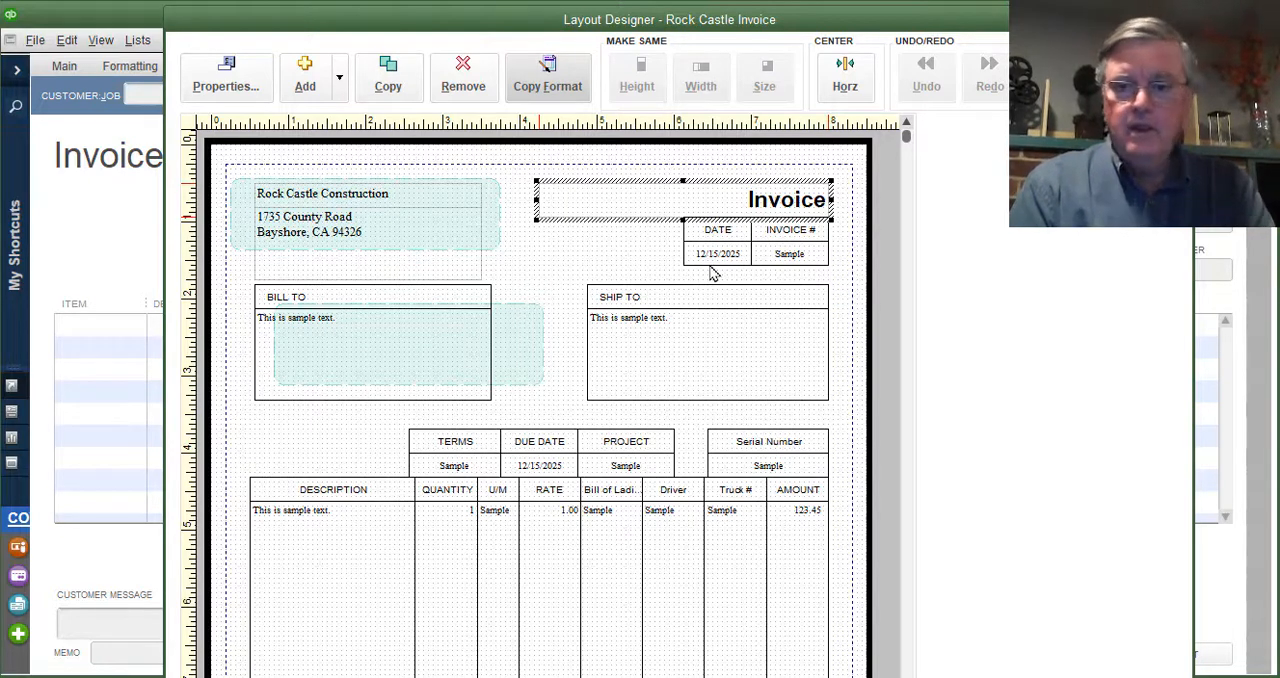
# - Examine the invoice layout from the header down to the item table and the Subtotal row
pyautogui.rightClick(907, 145)
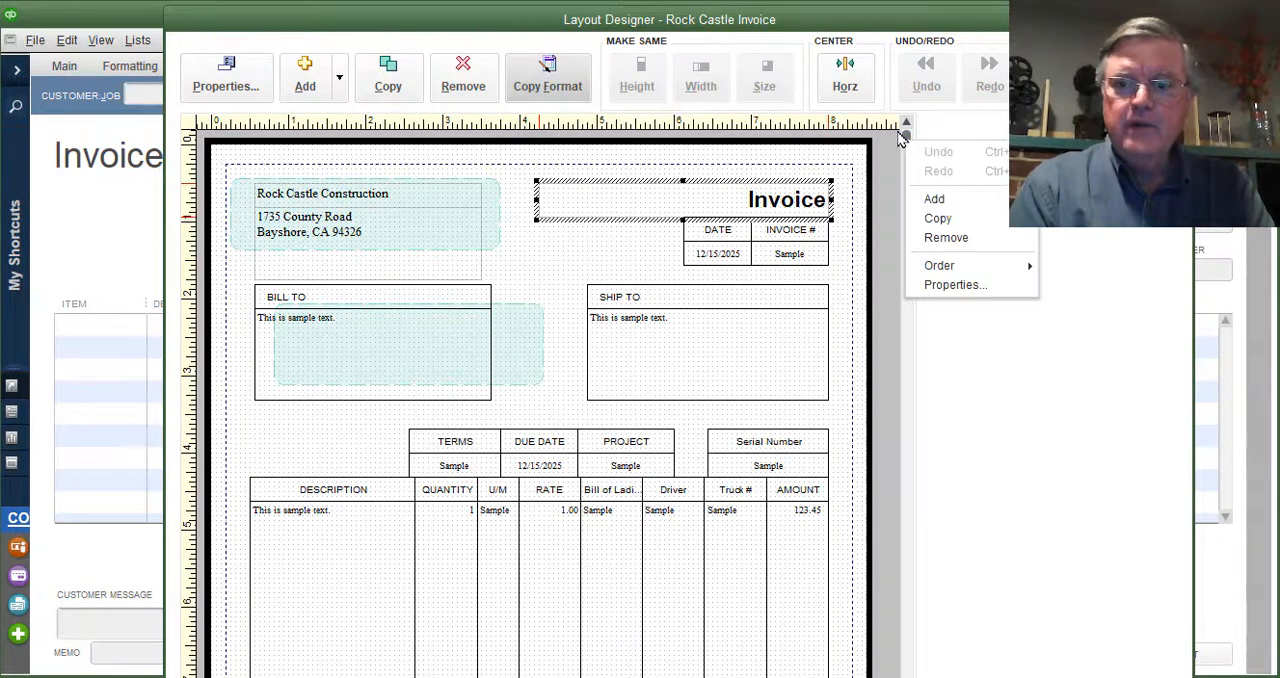
pyautogui.rightClick(1056, 368)
pyautogui.rightClick(907, 137)
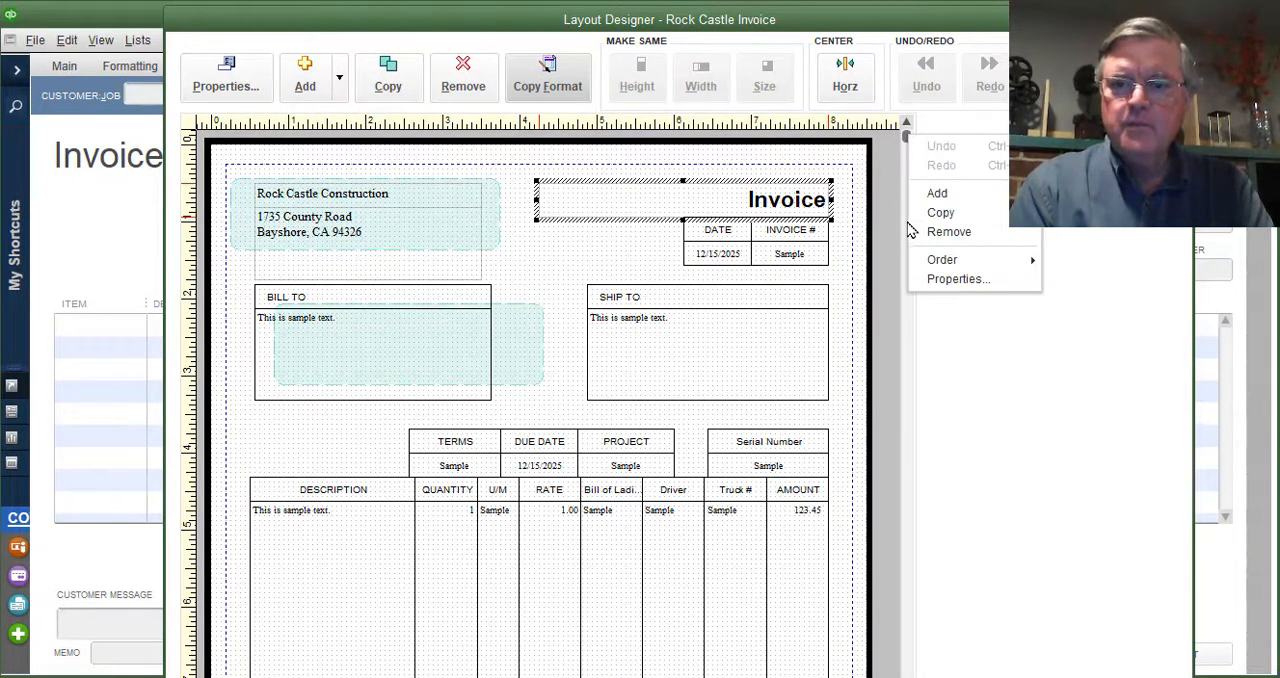
pyautogui.click(896, 355)
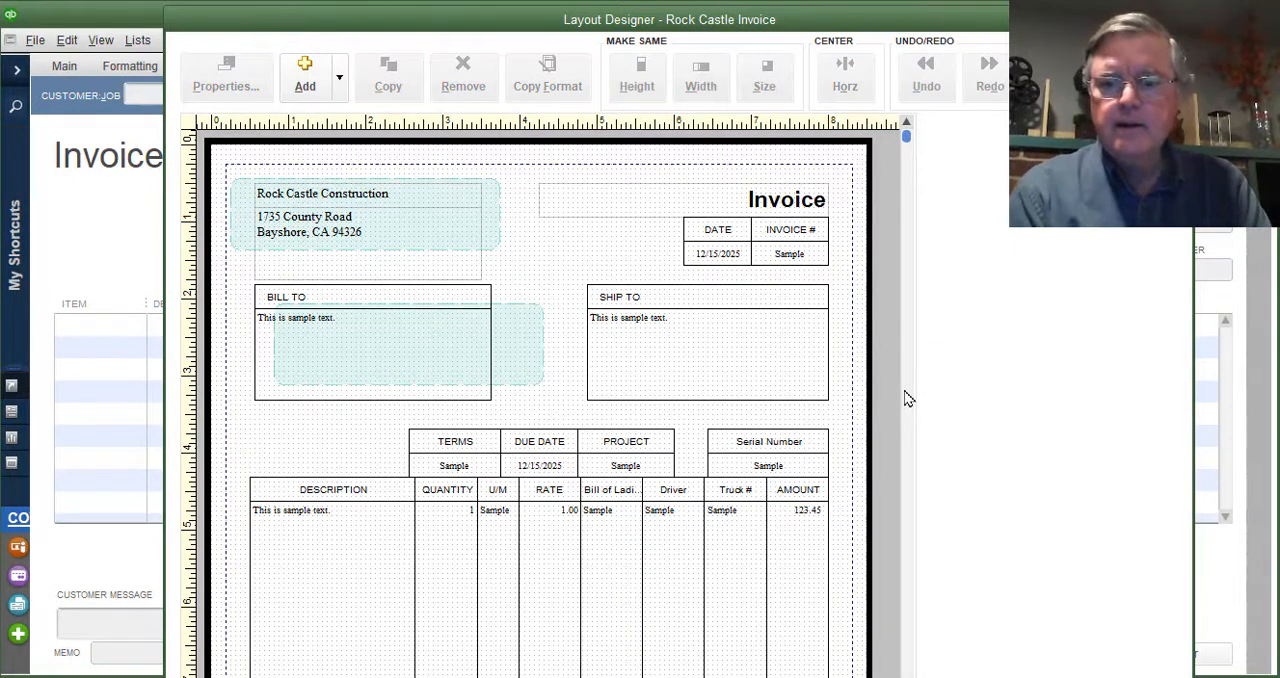
pyautogui.scroll(-2, 906, 395)
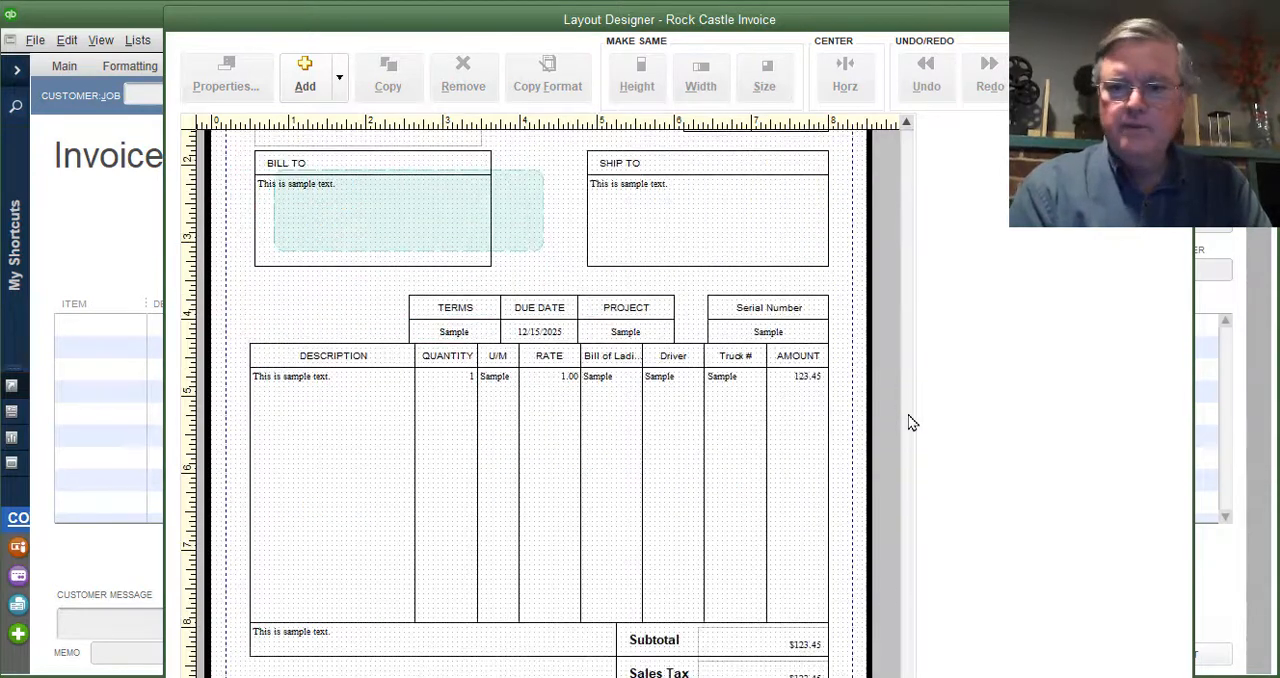
pyautogui.scroll(2, 906, 449)
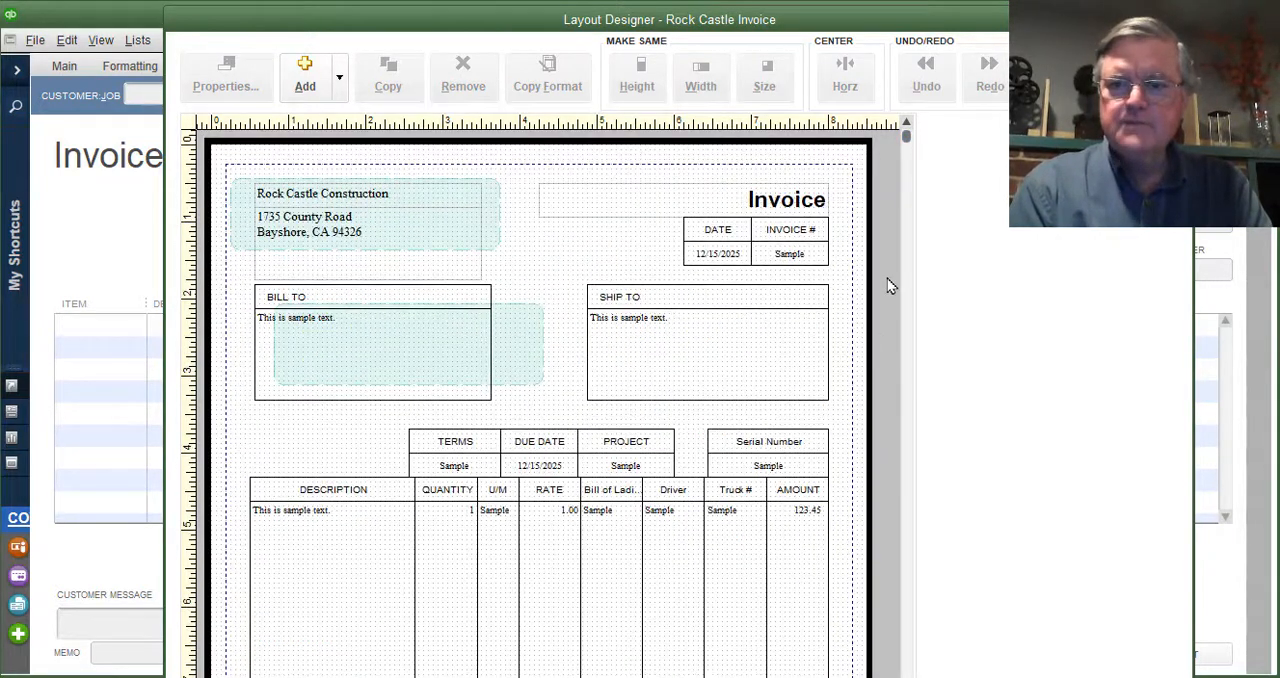
pyautogui.moveTo(911, 134); pyautogui.dragTo(903, 673)
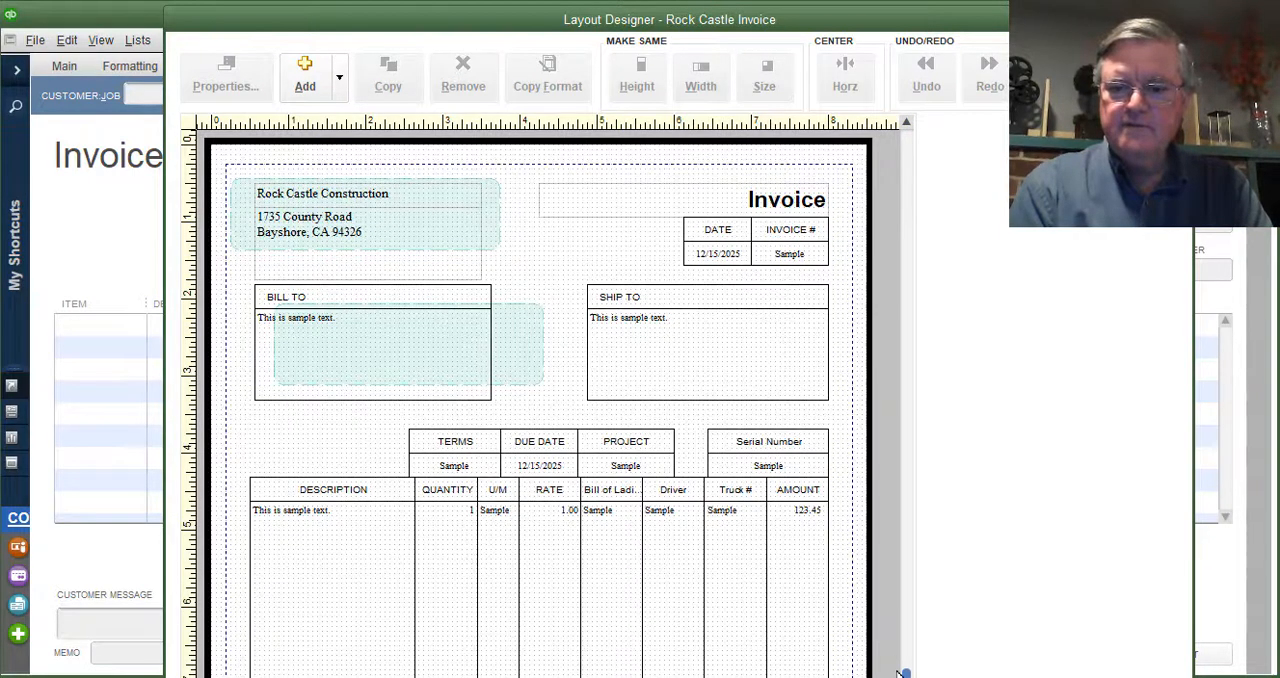
pyautogui.click(903, 673)
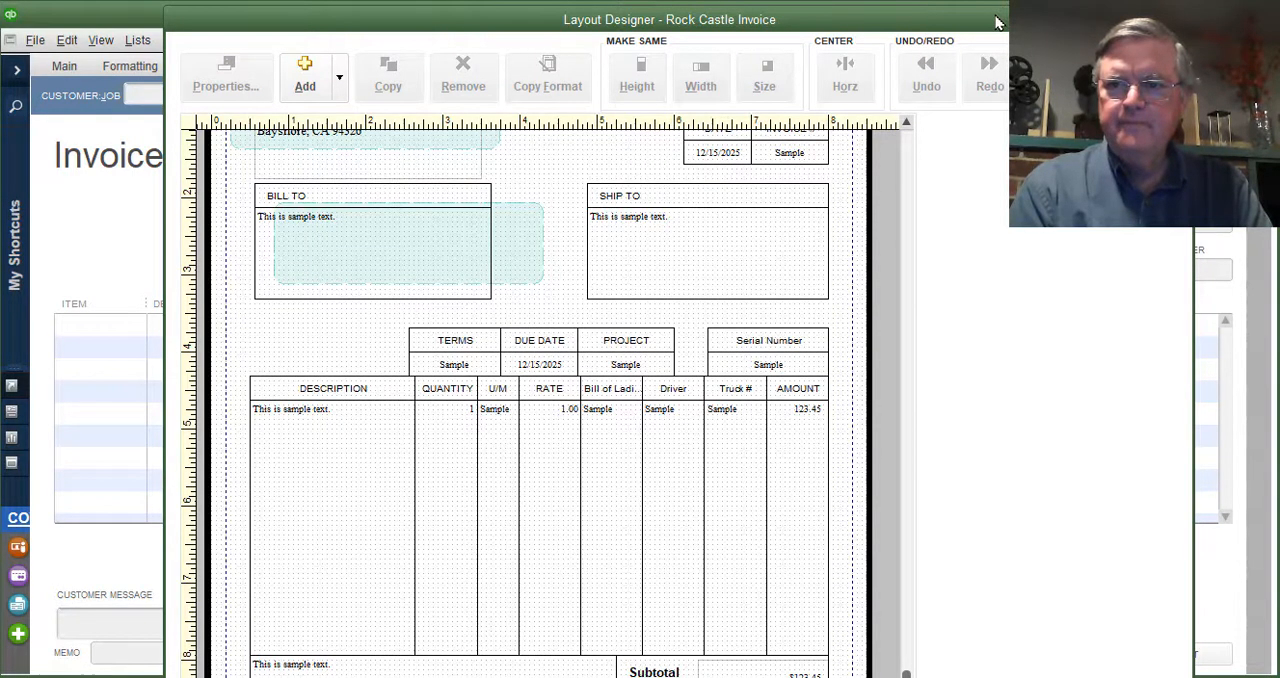
# - Shift the Layout Designer window aside to reach its zoom controls, and bring the invoice layout back into view
pyautogui.moveTo(996, 17); pyautogui.dragTo(993, 1)
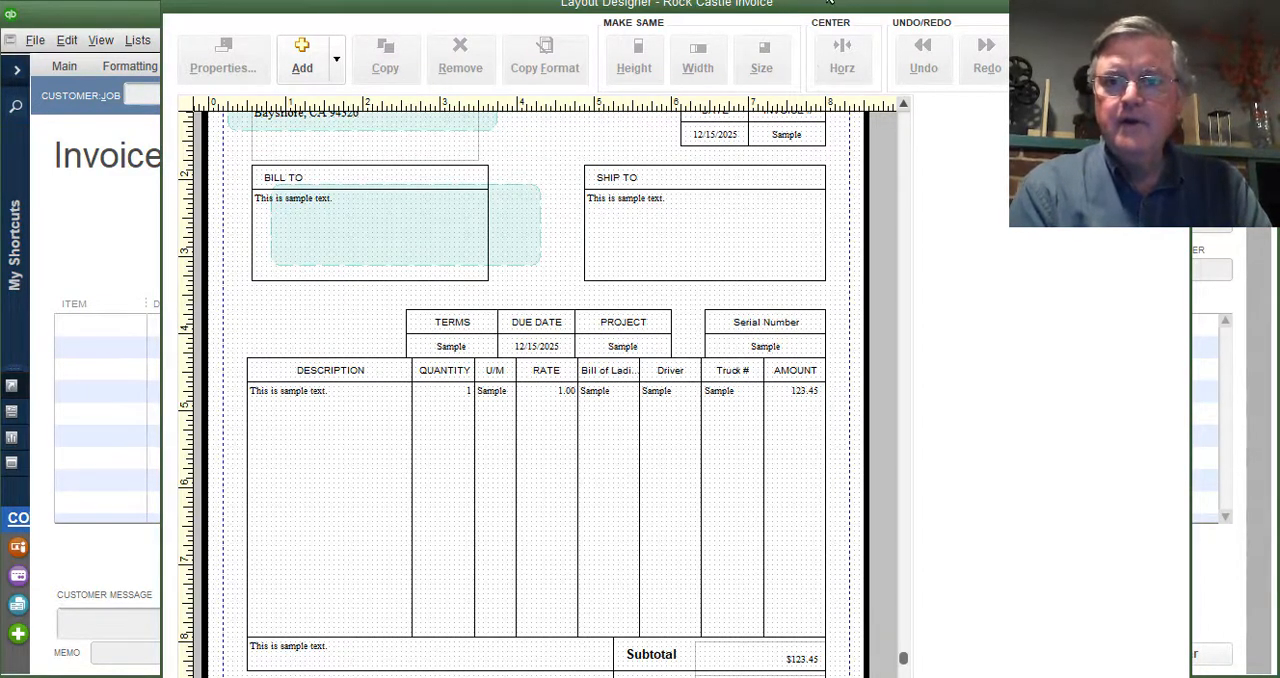
pyautogui.moveTo(829, 3); pyautogui.dragTo(0, 40)
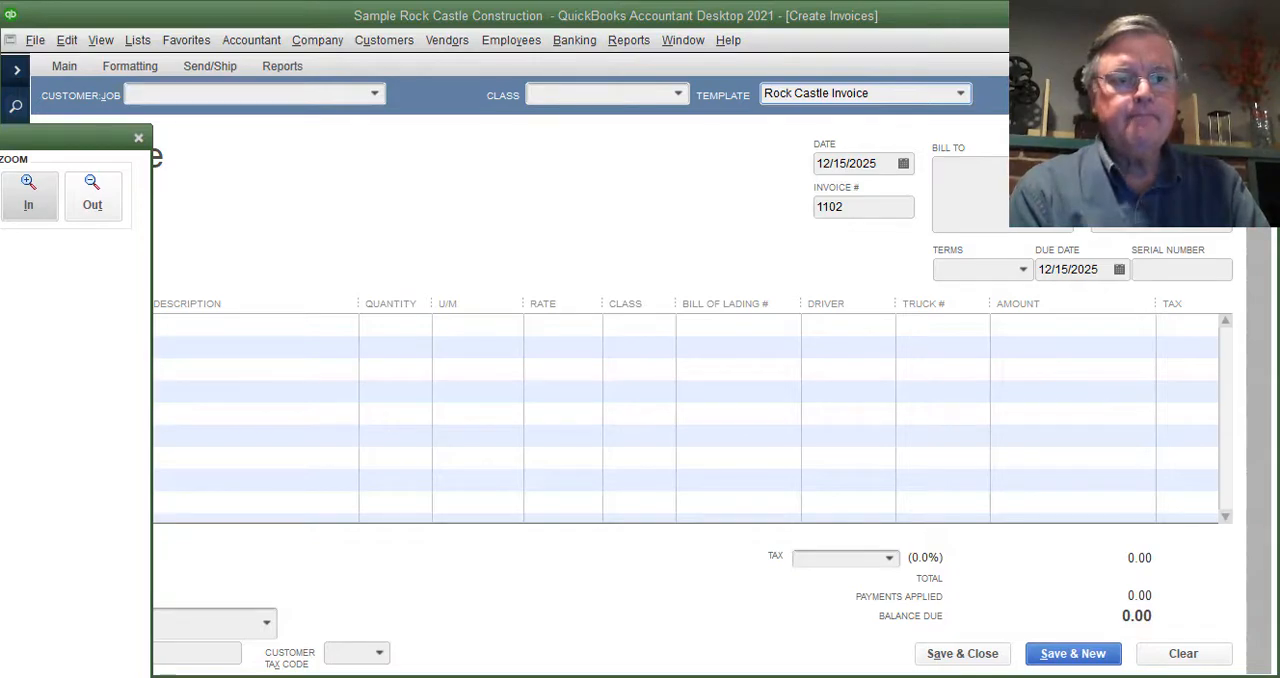
pyautogui.moveTo(0, 138); pyautogui.dragTo(884, 34)
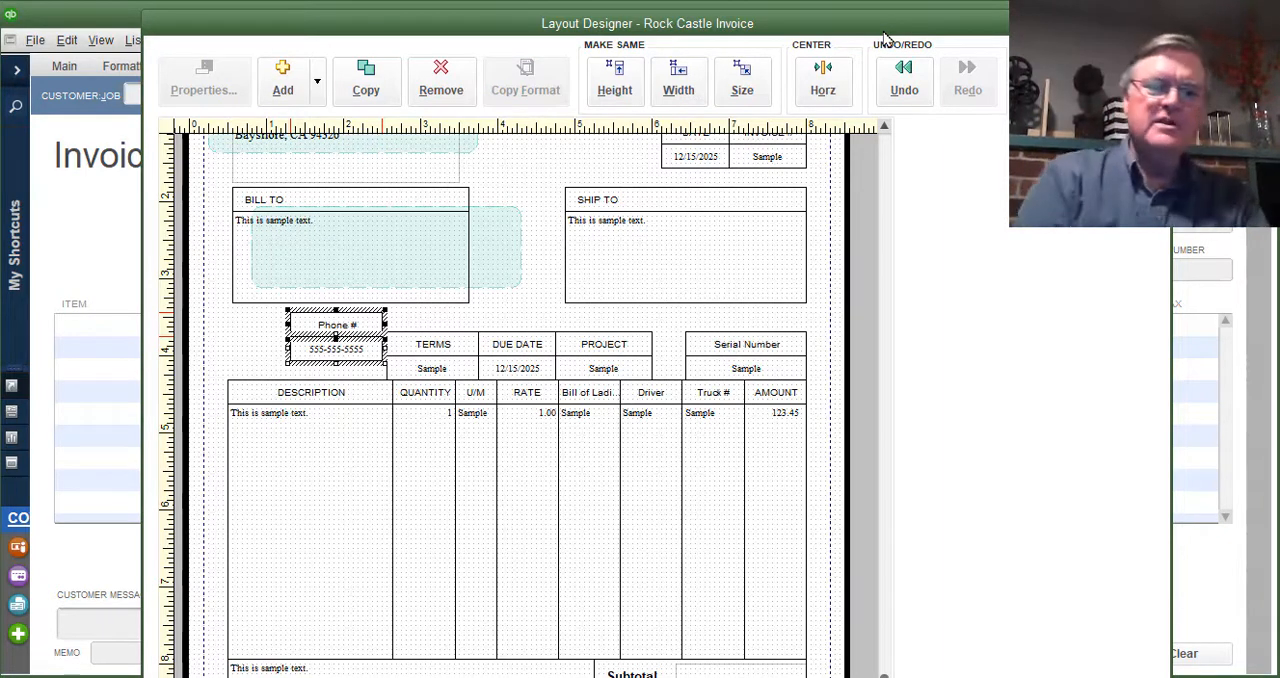
# - Move the Phone # label up beside the company address in the invoice header, and delete the label
pyautogui.click(884, 128)
pyautogui.click(284, 230)
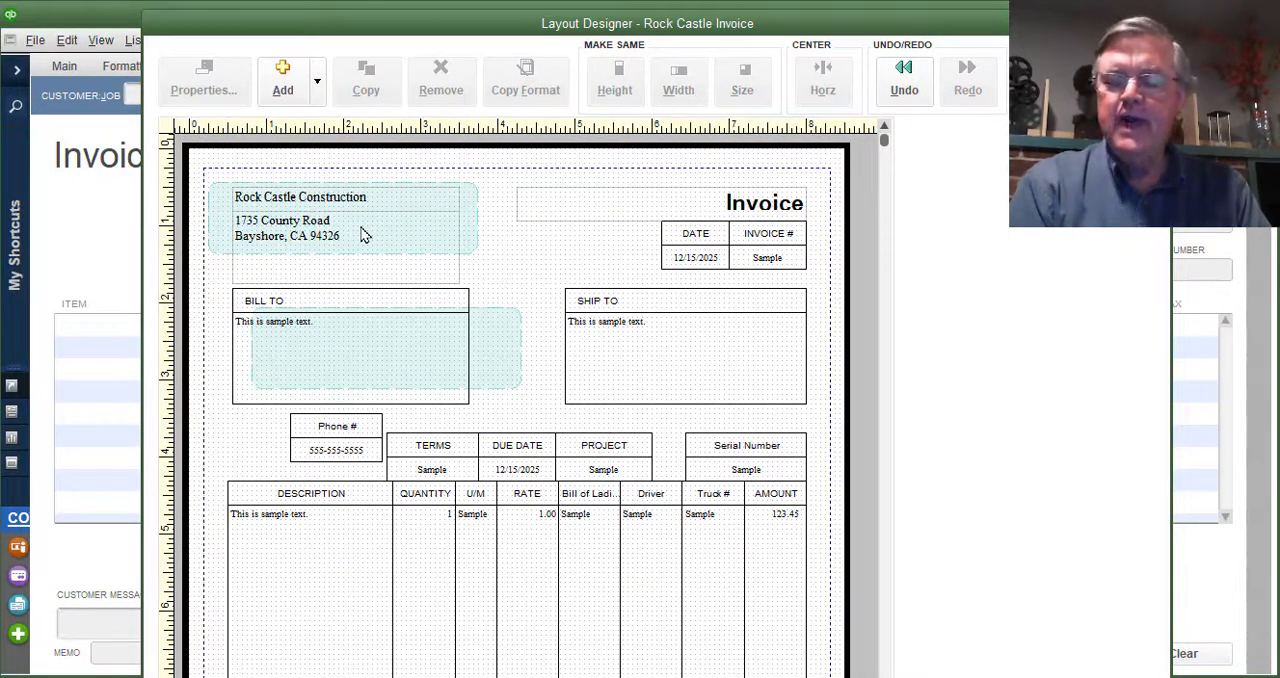
pyautogui.click(365, 428)
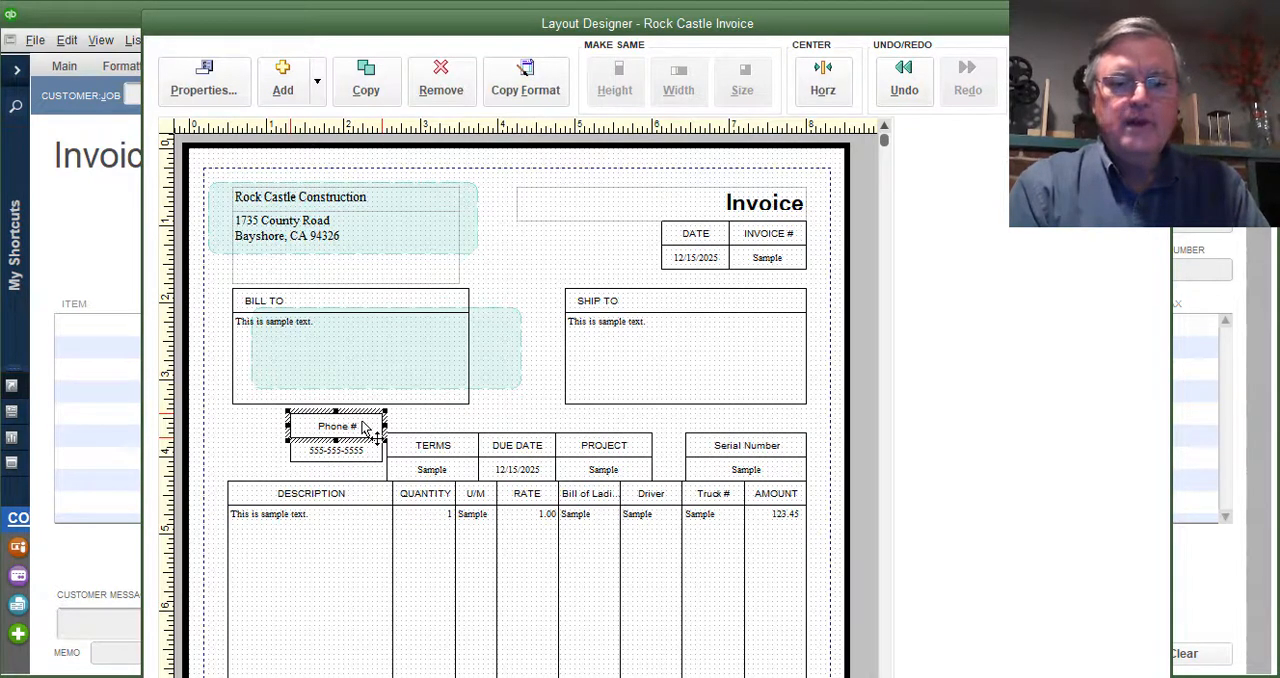
pyautogui.moveTo(365, 428); pyautogui.dragTo(556, 240)
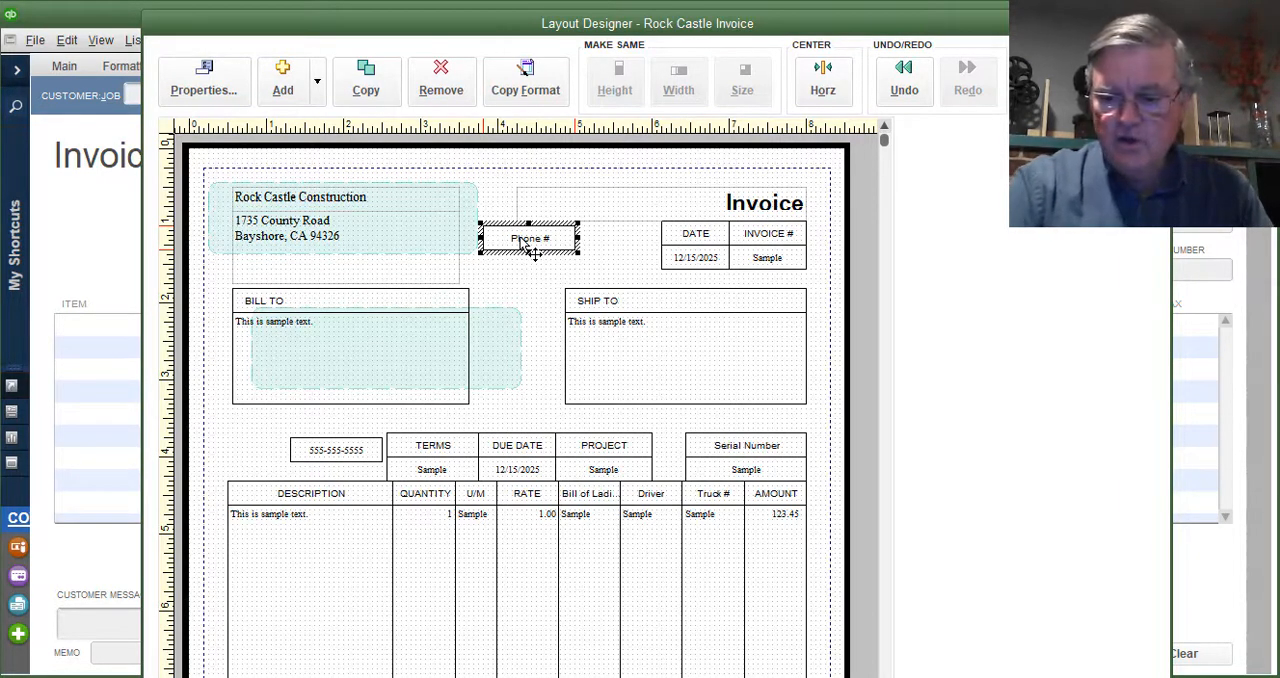
pyautogui.press('Delete')
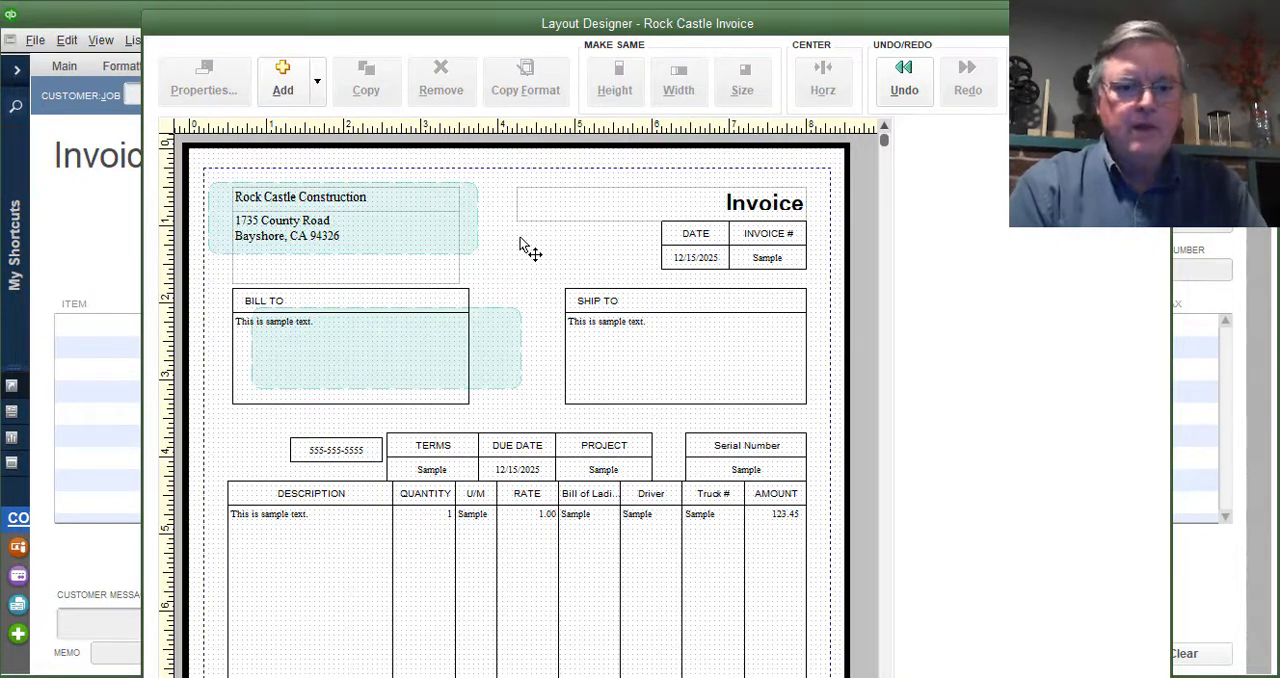
# - Move the phone number data field directly below the company address in the header and widen it to about 2.3 inches
pyautogui.click(358, 455)
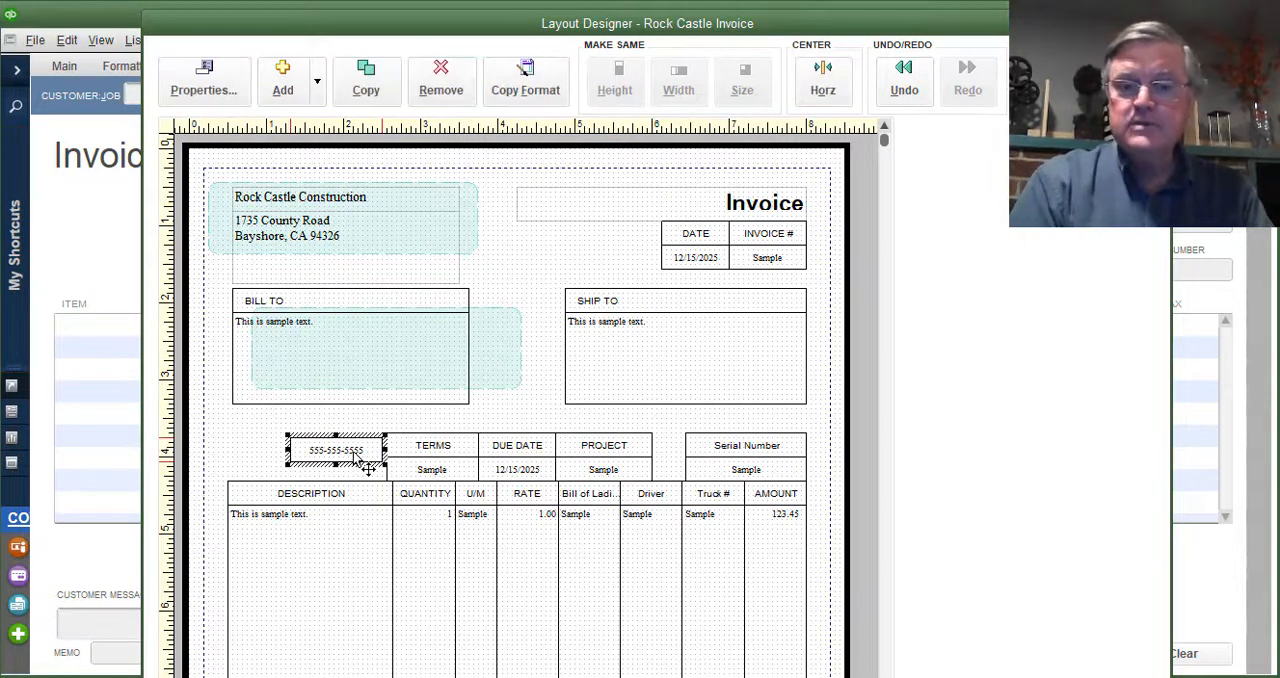
pyautogui.moveTo(358, 458); pyautogui.dragTo(285, 276)
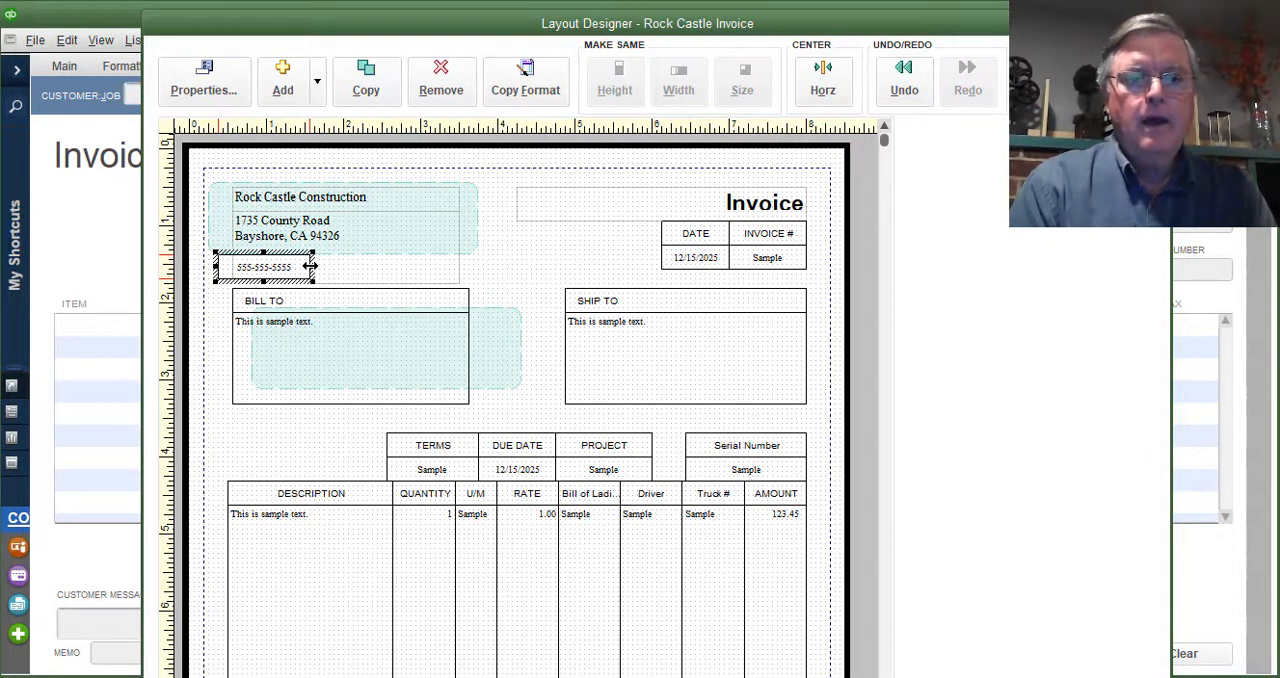
pyautogui.moveTo(310, 267); pyautogui.dragTo(398, 266)
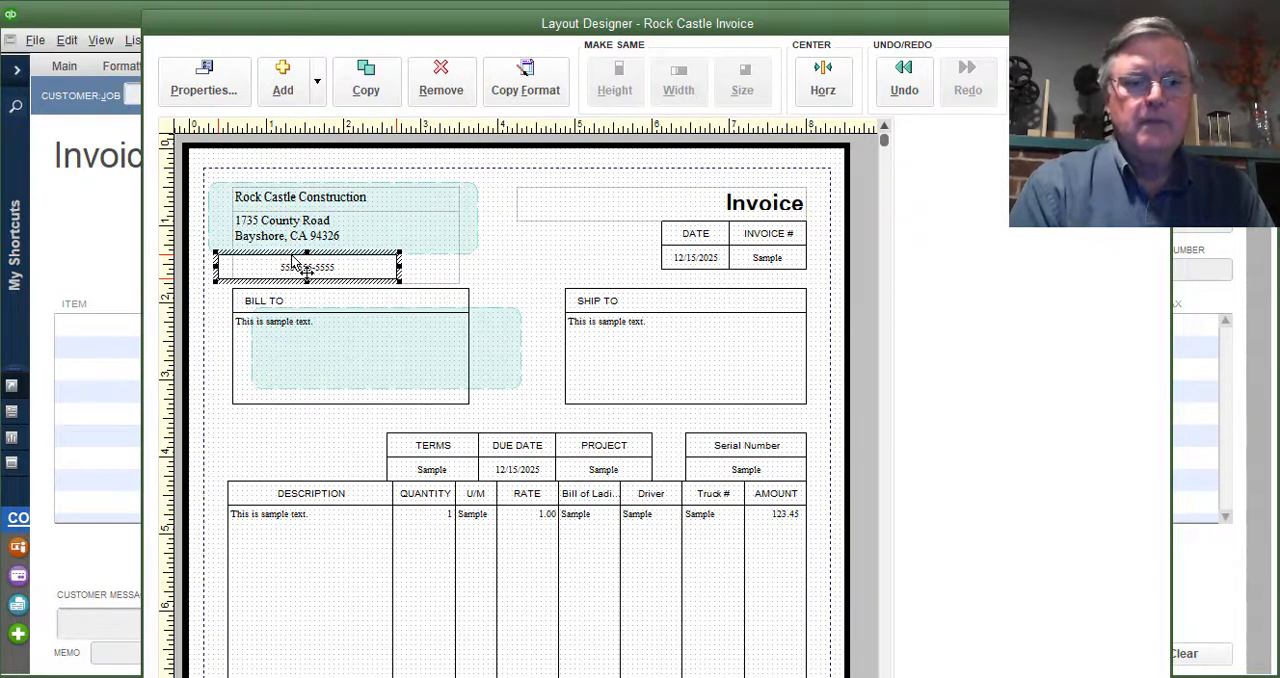
pyautogui.click(510, 283)
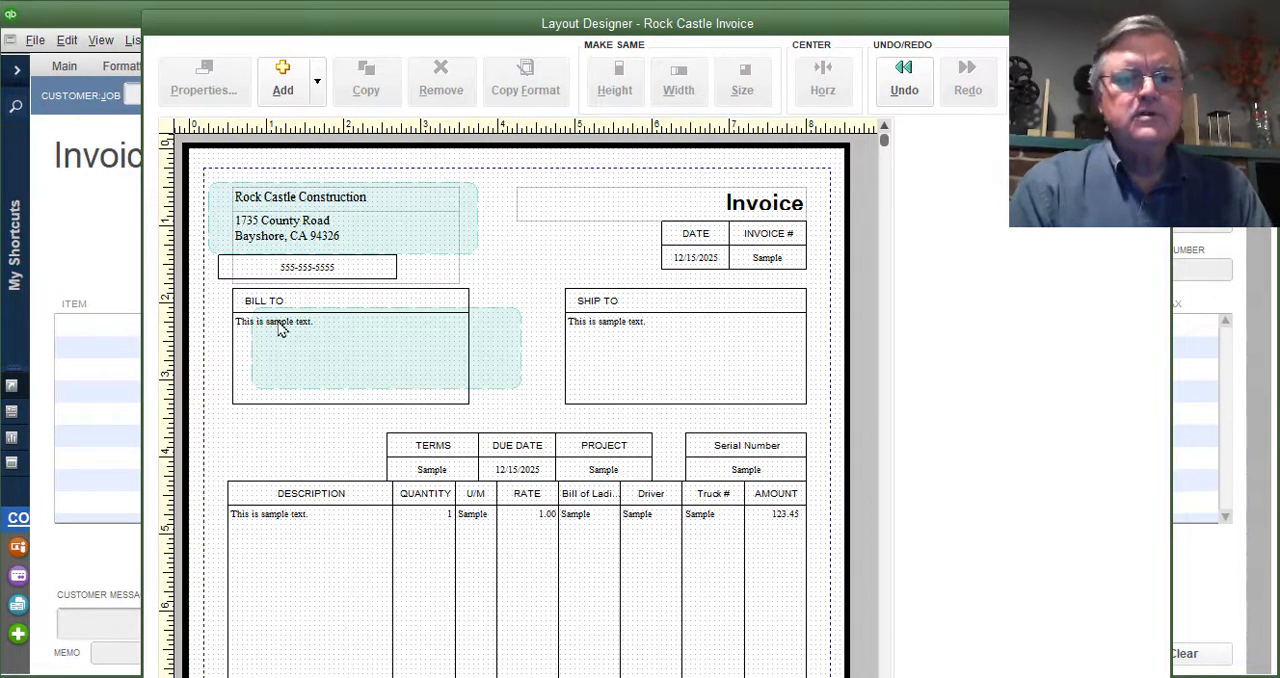
# - Set the phone number field's font size to 12 and its horizontal justification to left
pyautogui.click(316, 282)
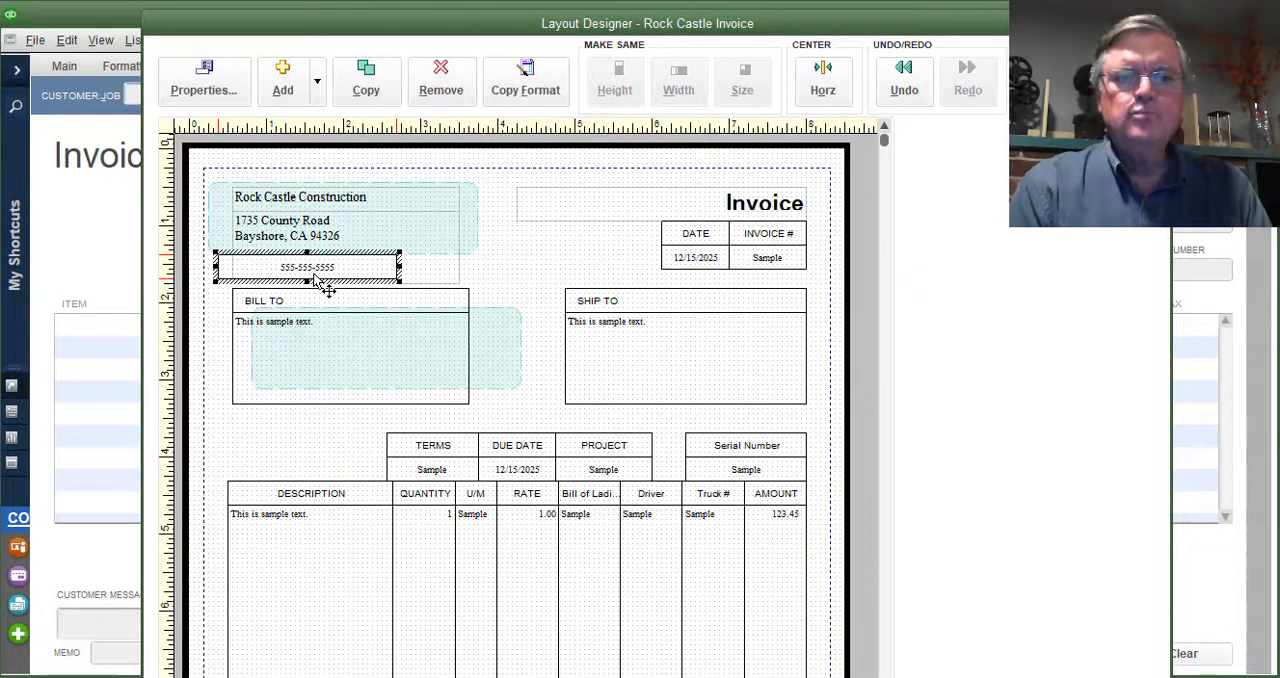
pyautogui.click(203, 80)
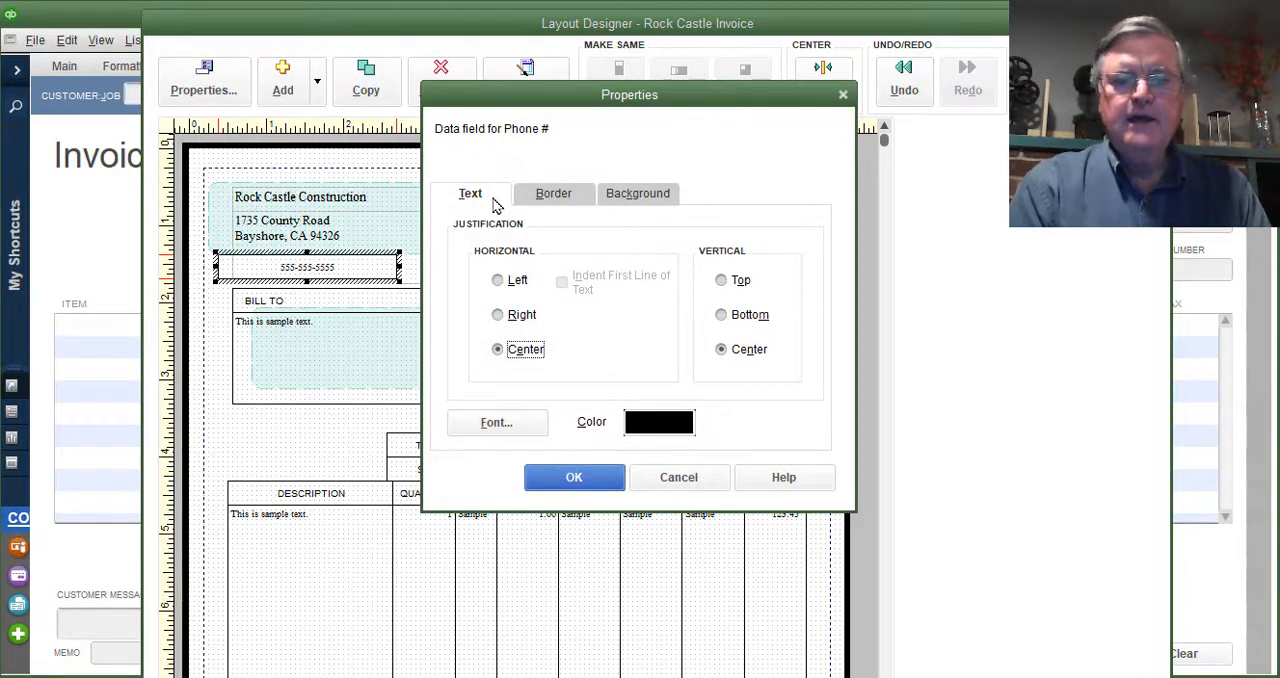
pyautogui.click(530, 427)
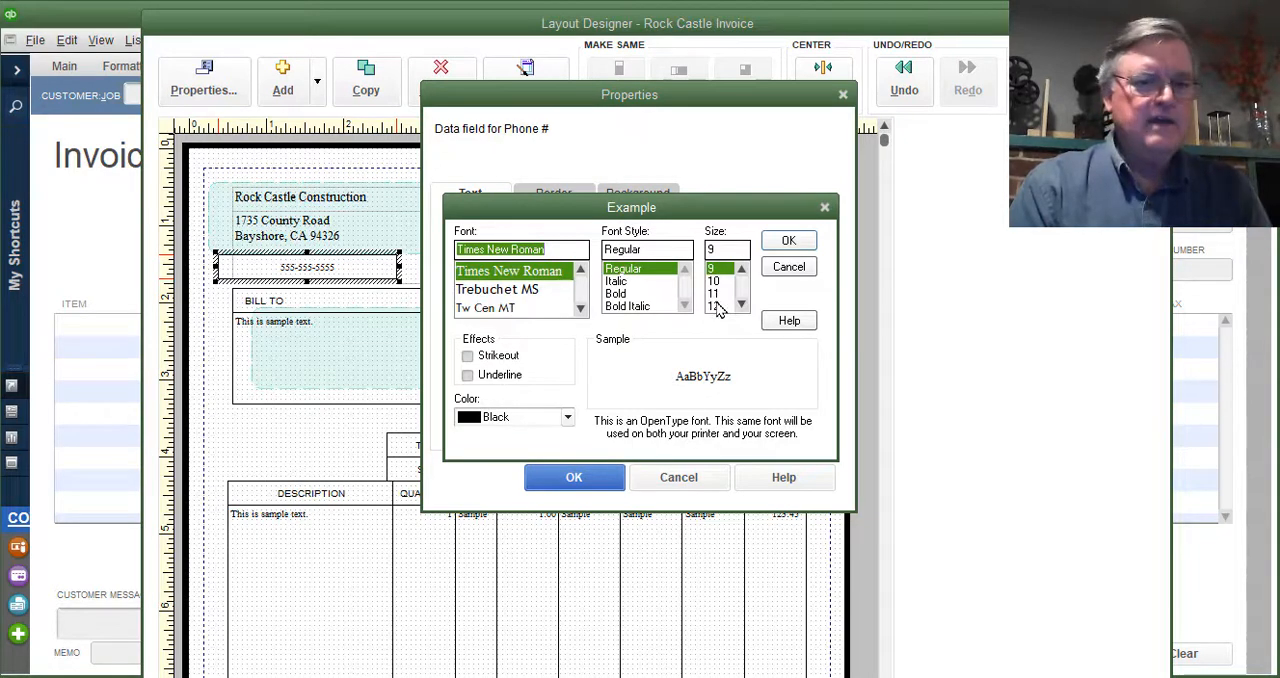
pyautogui.click(716, 306)
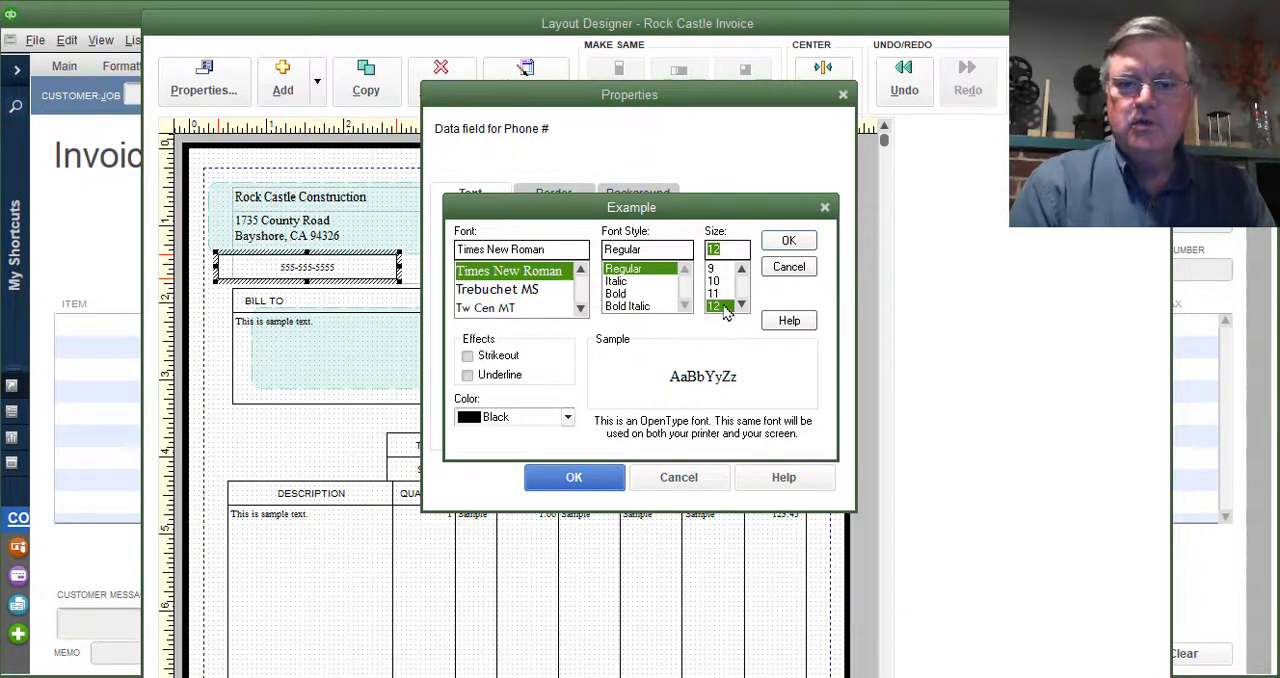
pyautogui.click(788, 242)
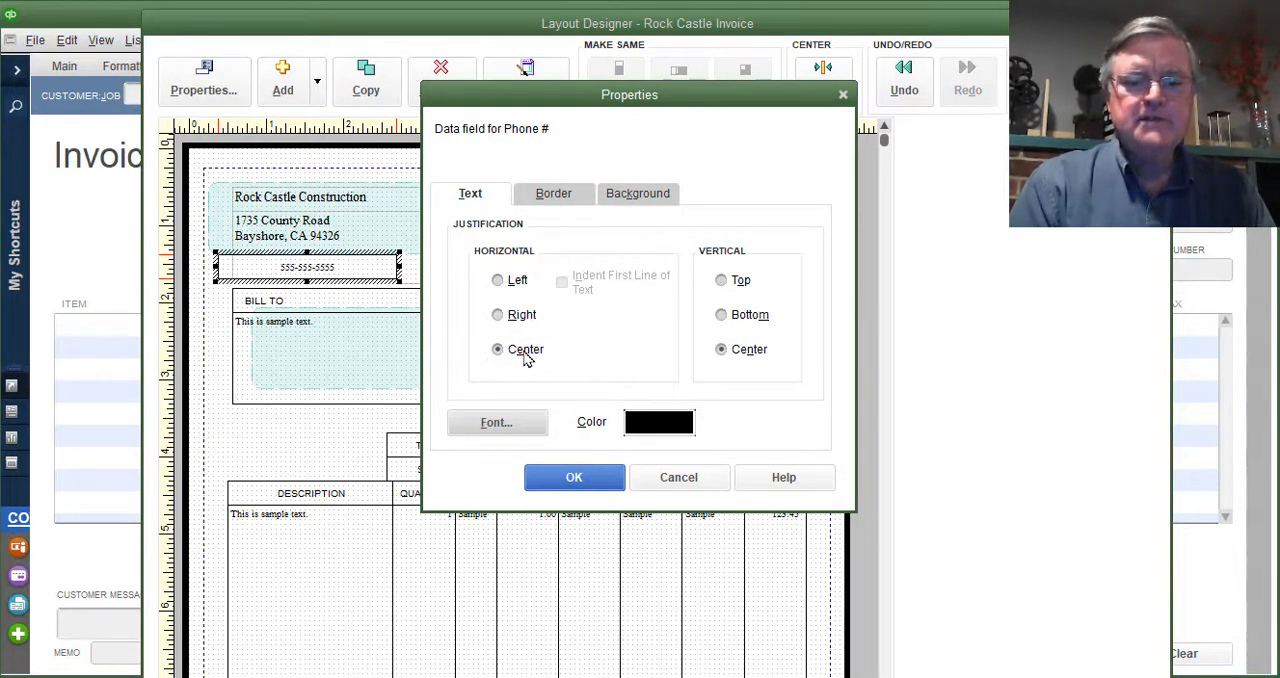
pyautogui.click(499, 282)
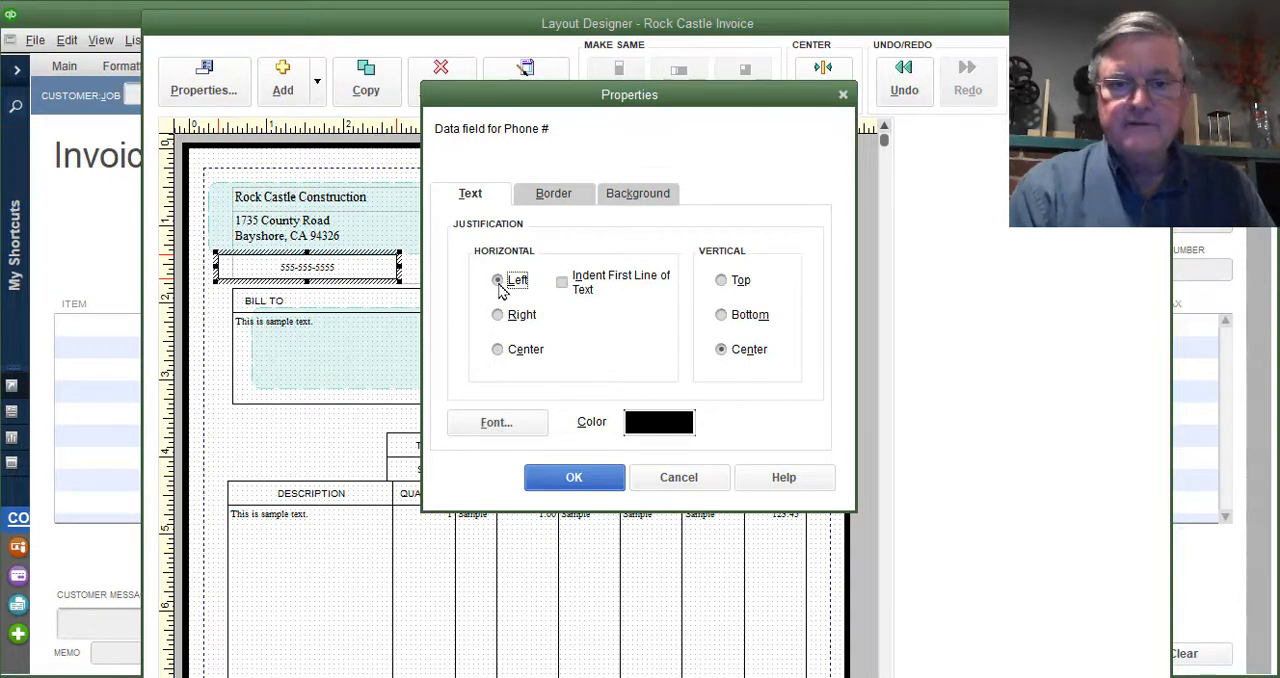
# - Remove the left, top, right and bottom borders from the phone number field
pyautogui.click(558, 200)
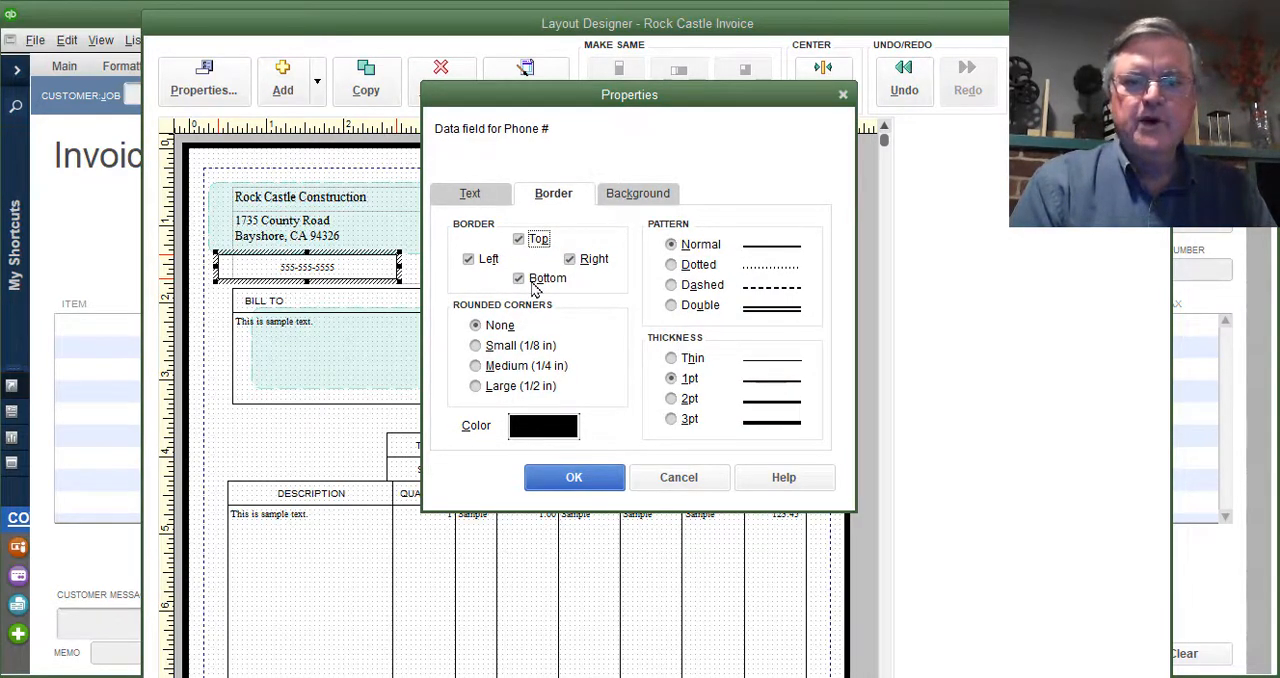
pyautogui.click(485, 260)
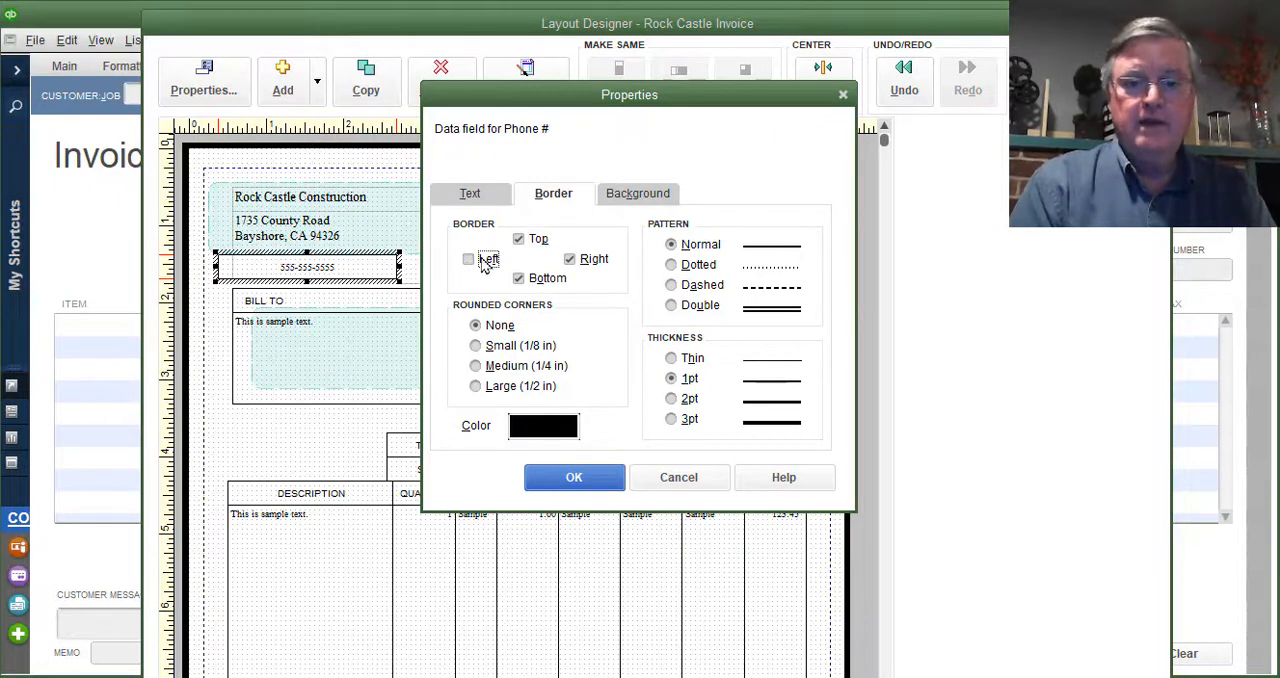
pyautogui.click(533, 244)
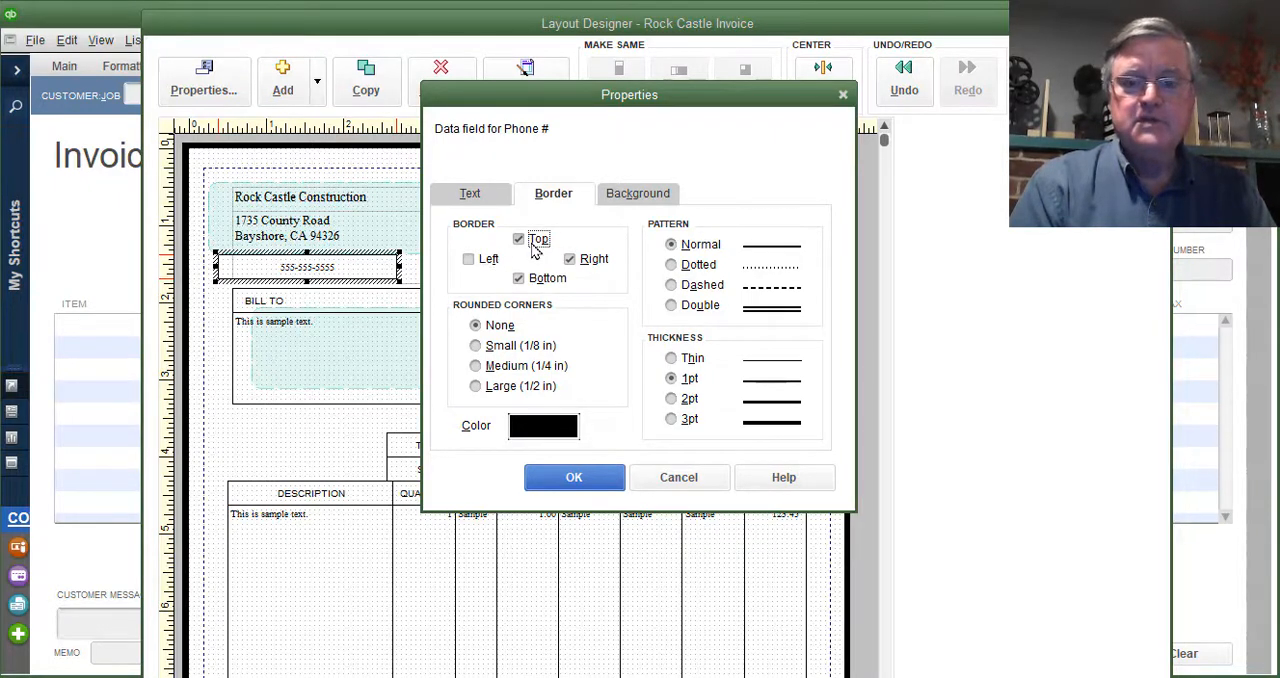
pyautogui.click(588, 261)
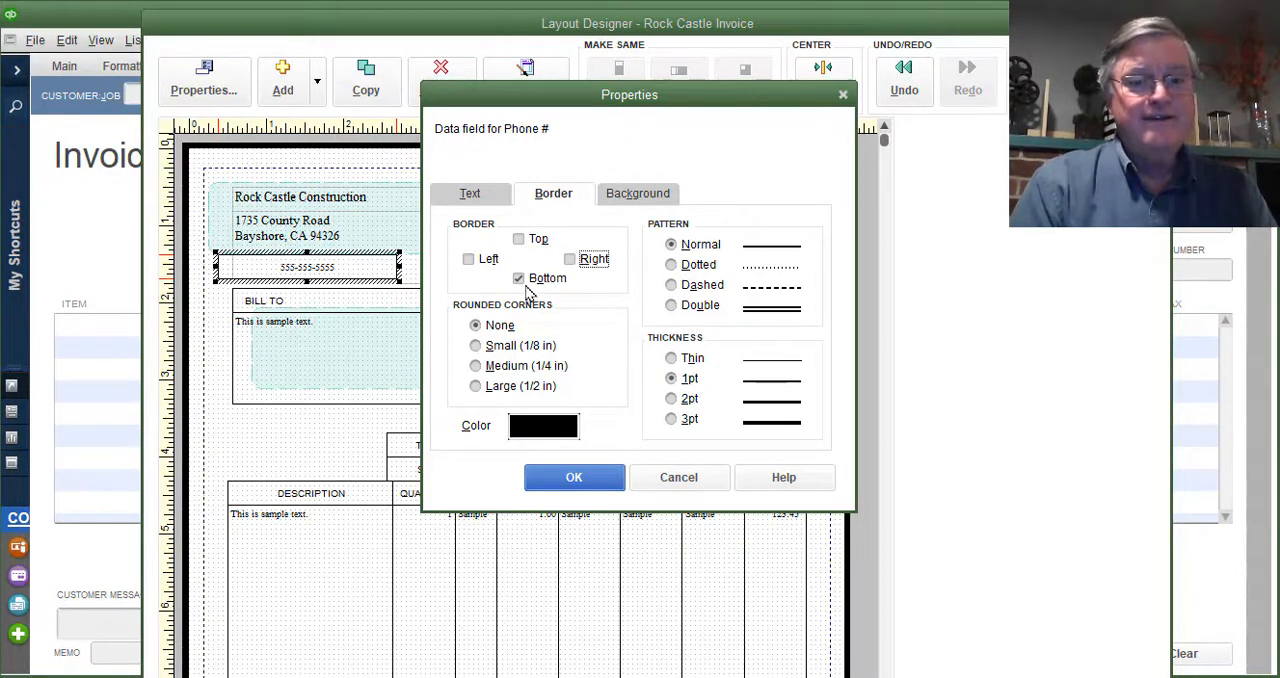
pyautogui.click(545, 283)
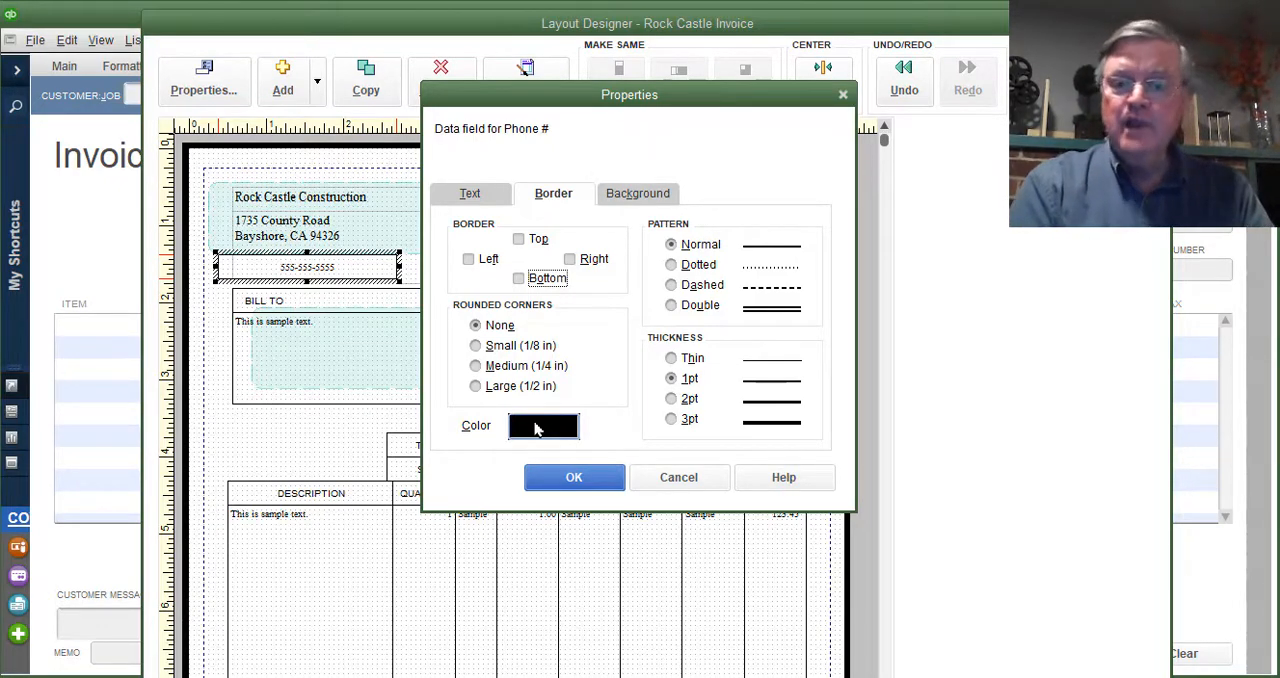
# - Turn on background fill for the phone number field, keep its background color, and apply the field properties
pyautogui.click(640, 198)
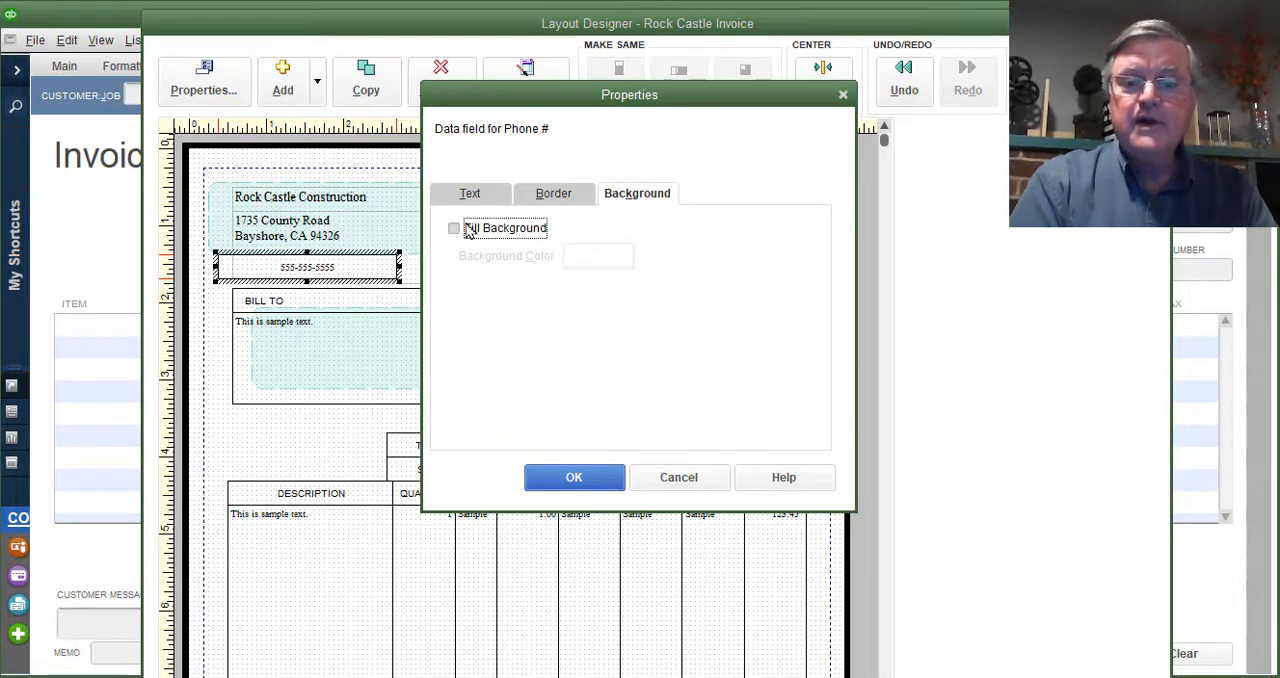
pyautogui.click(470, 229)
pyautogui.click(616, 258)
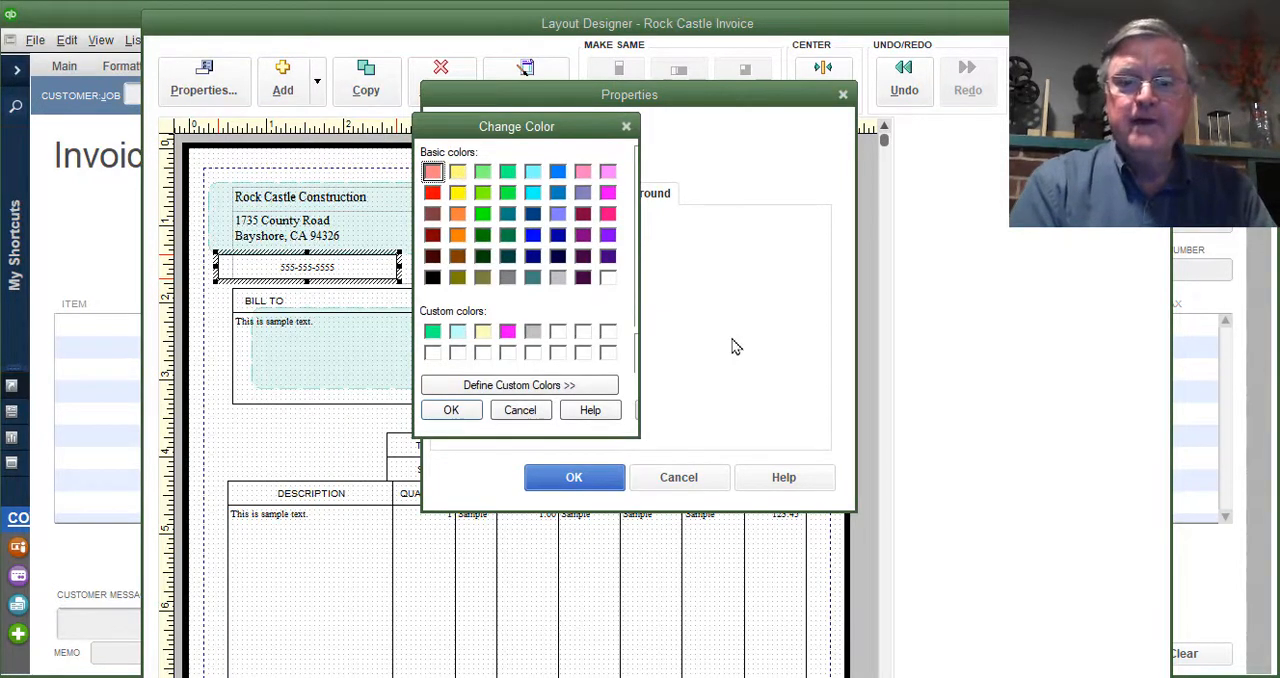
pyautogui.click(520, 410)
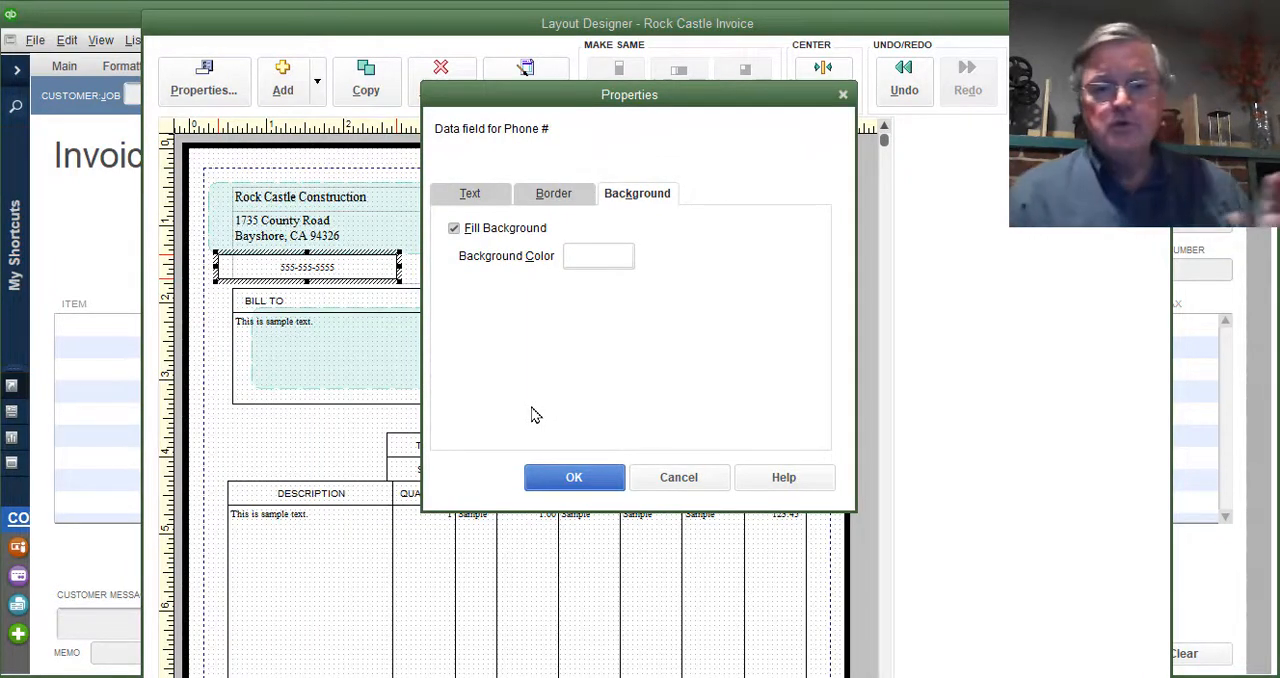
pyautogui.click(459, 197)
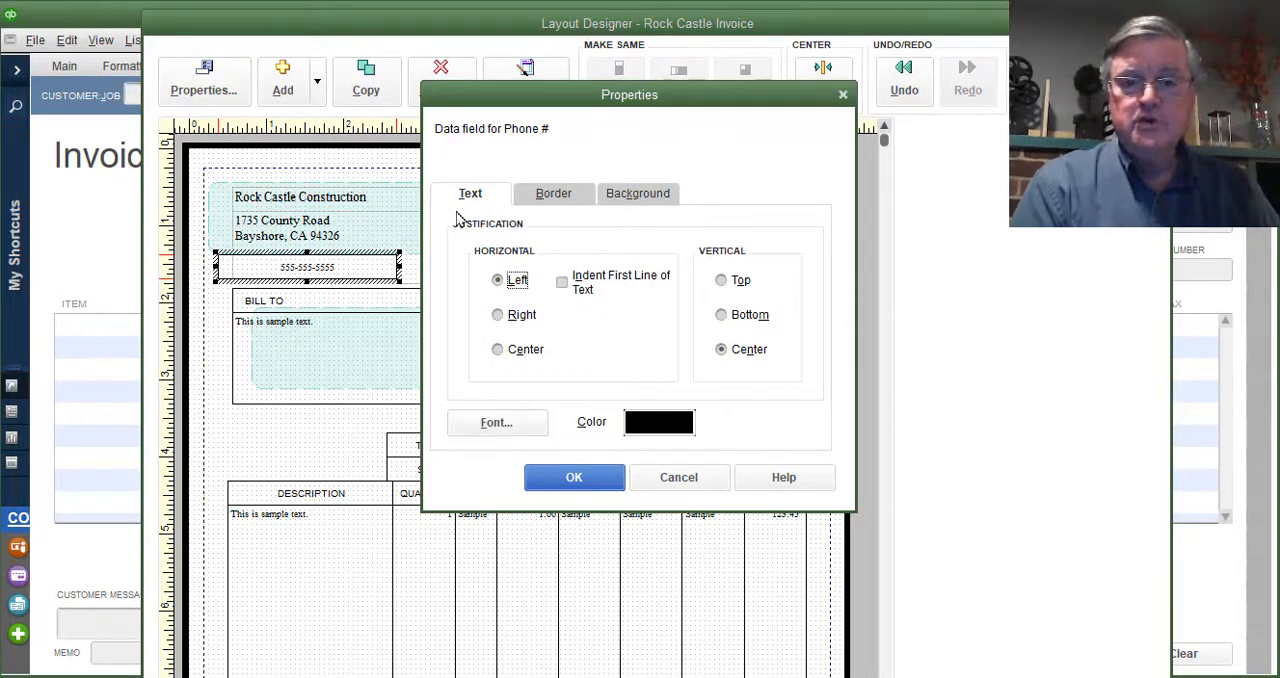
pyautogui.click(562, 488)
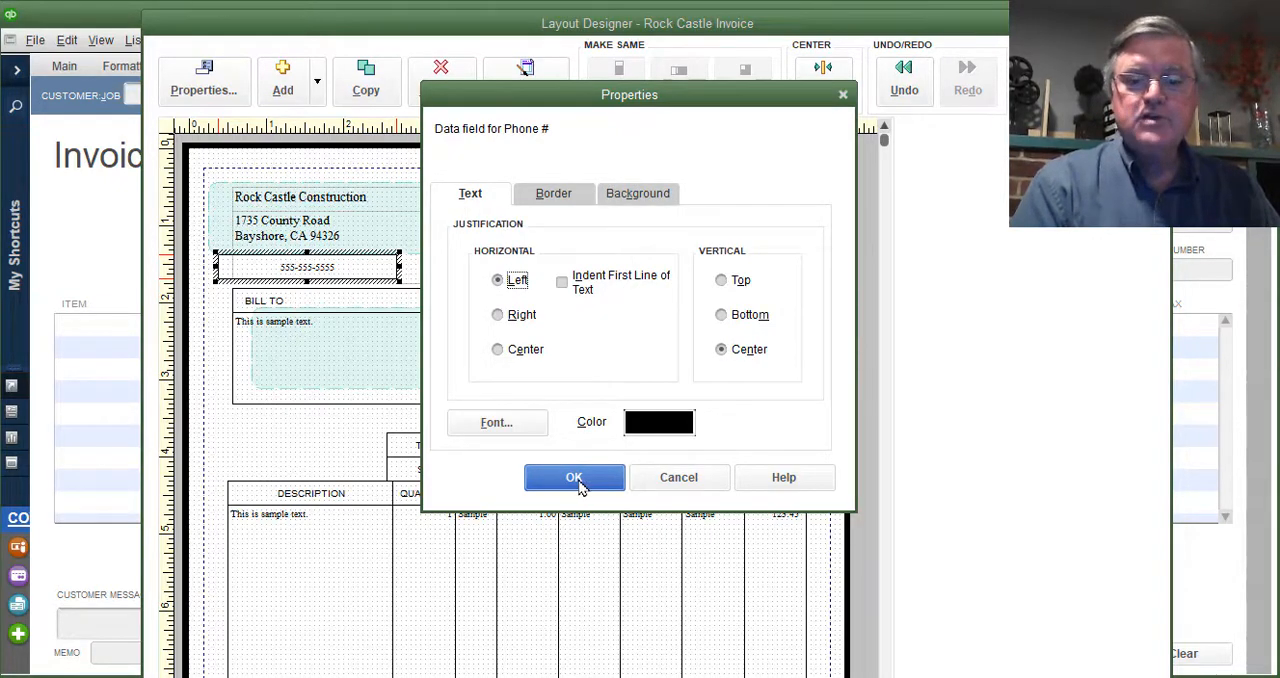
pyautogui.click(581, 486)
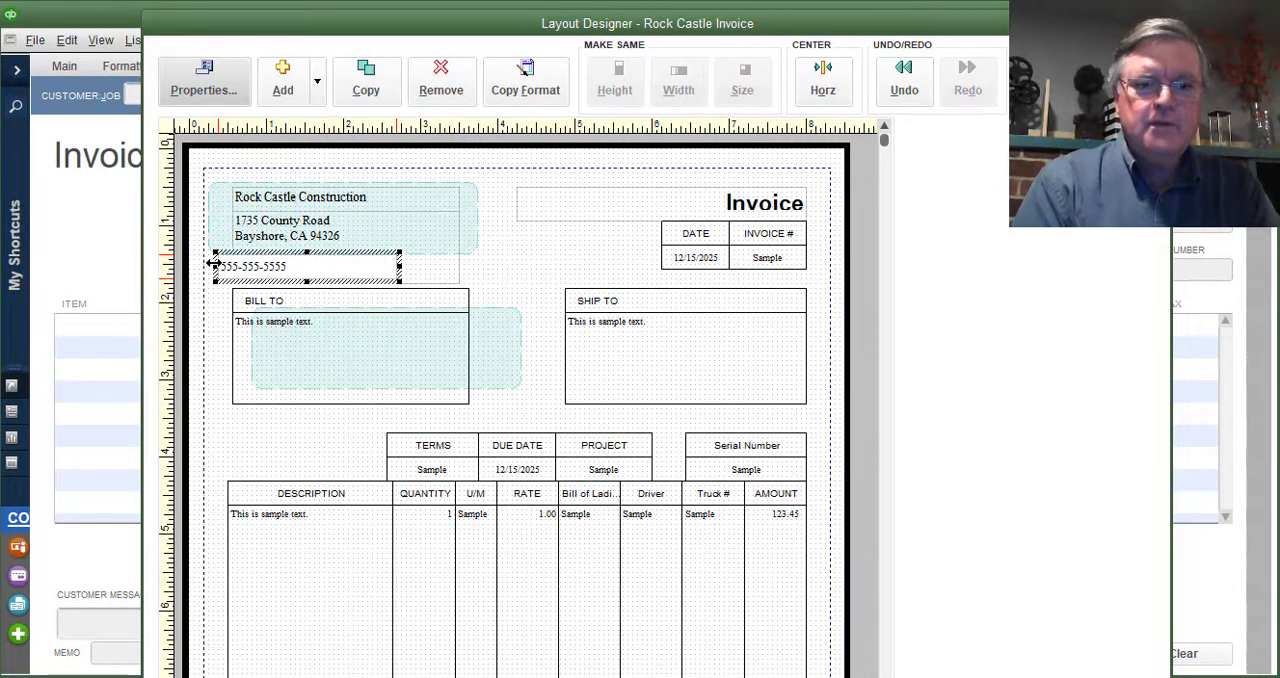
# - Align the phone number field's left edge with the company address text and shift the Layout Designer window aside
pyautogui.moveTo(213, 267); pyautogui.dragTo(231, 267)
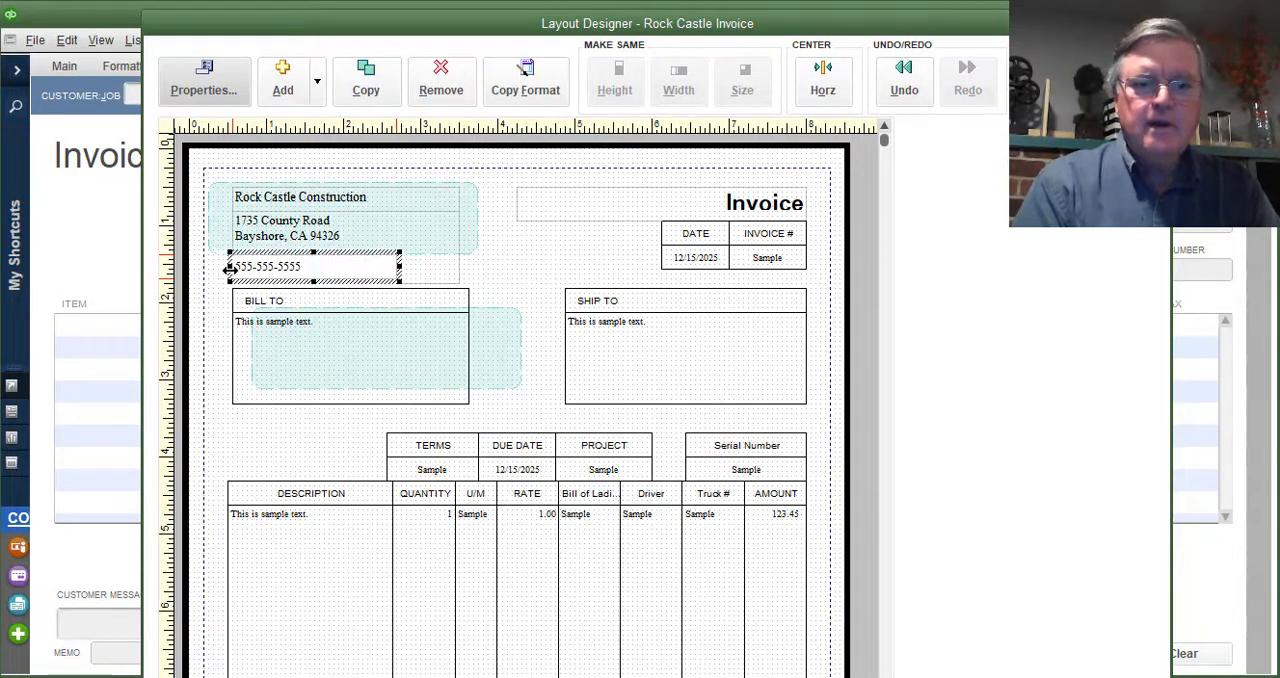
pyautogui.click(505, 270)
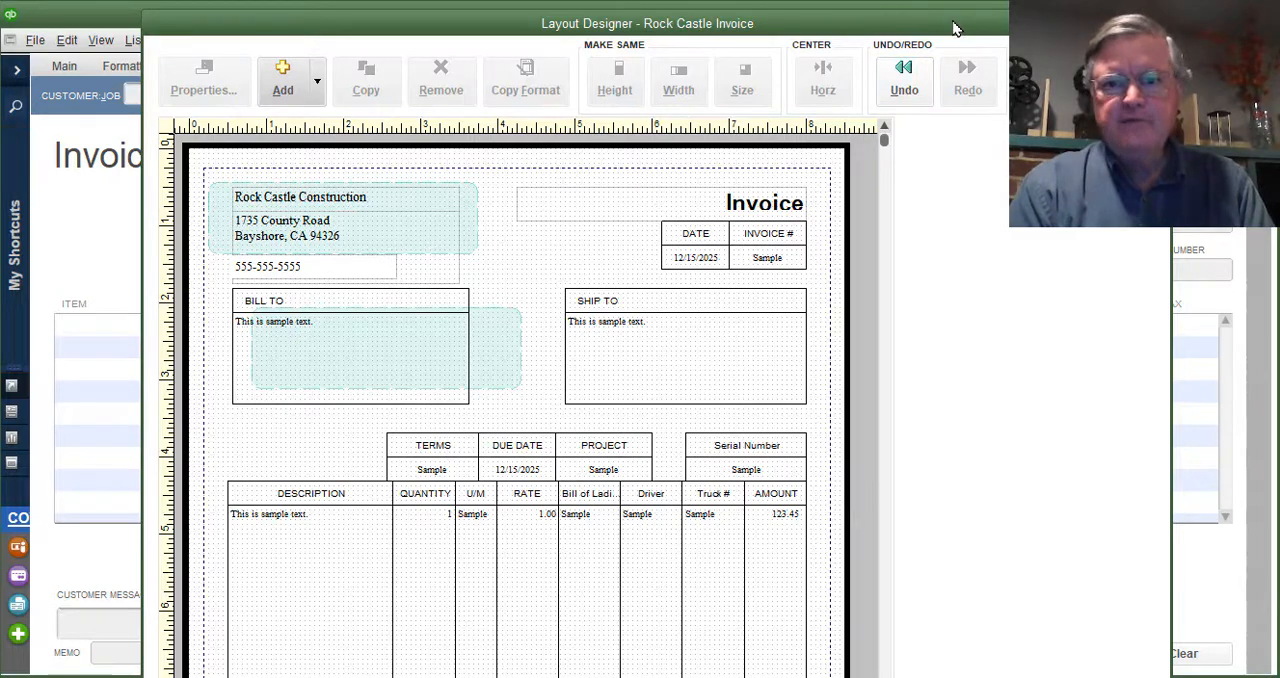
pyautogui.moveTo(953, 22); pyautogui.dragTo(0, 62)
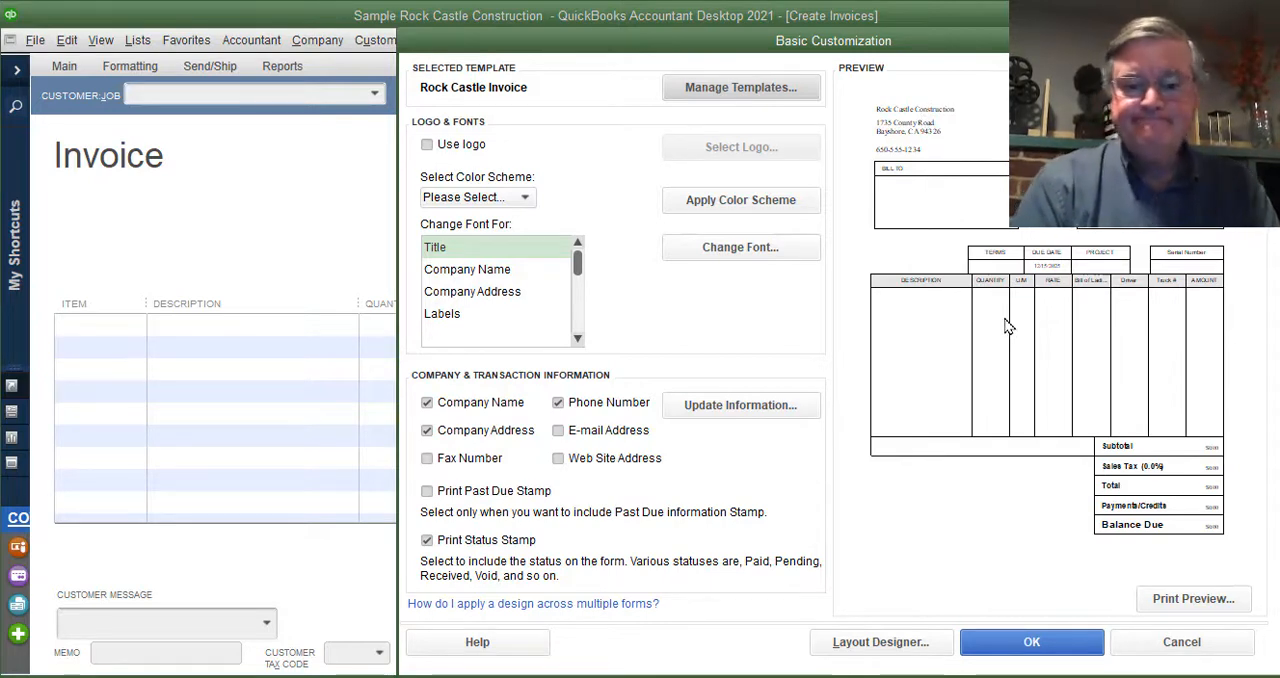
# - Accept the basic customization, review the template's Columns, Footer and Print settings, and accept the additional customization
pyautogui.click(1012, 651)
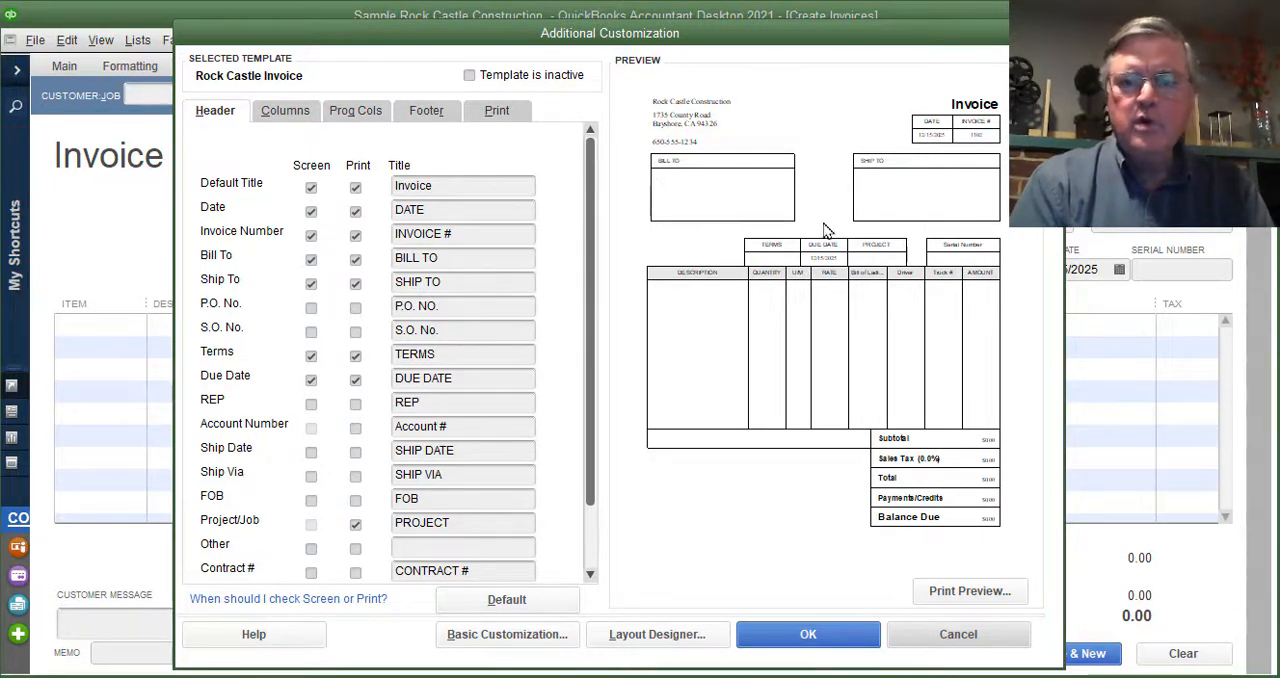
pyautogui.click(293, 105)
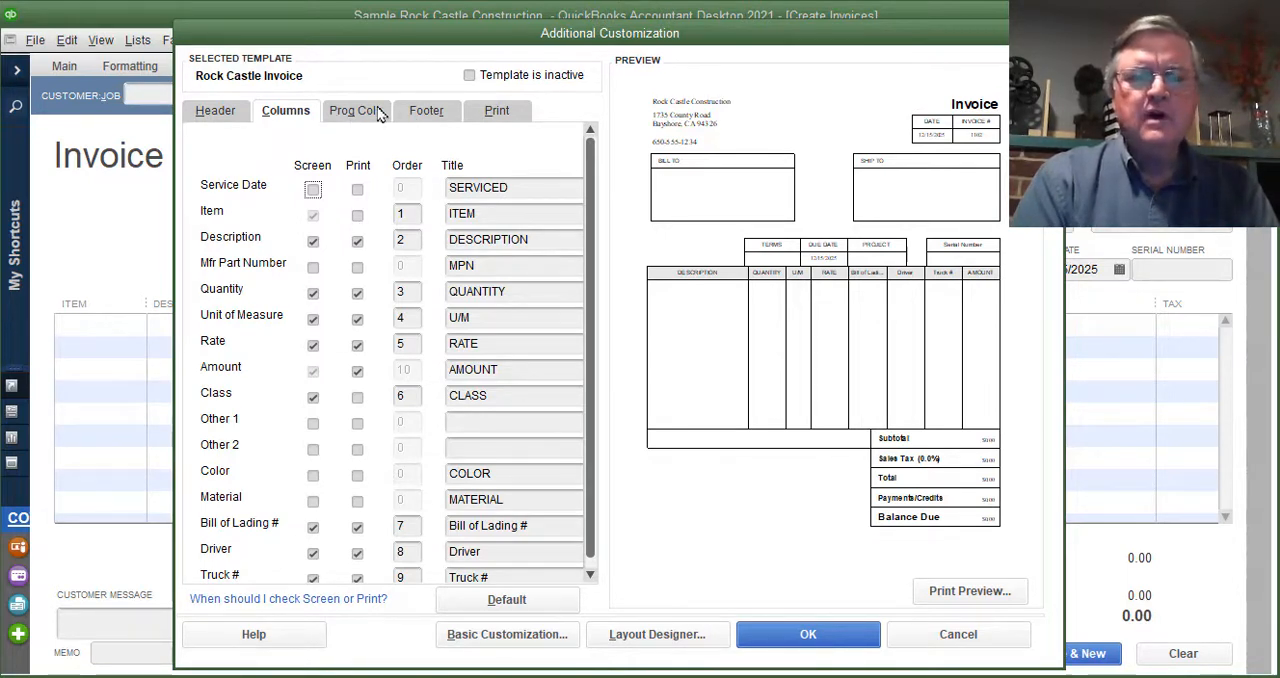
pyautogui.click(428, 112)
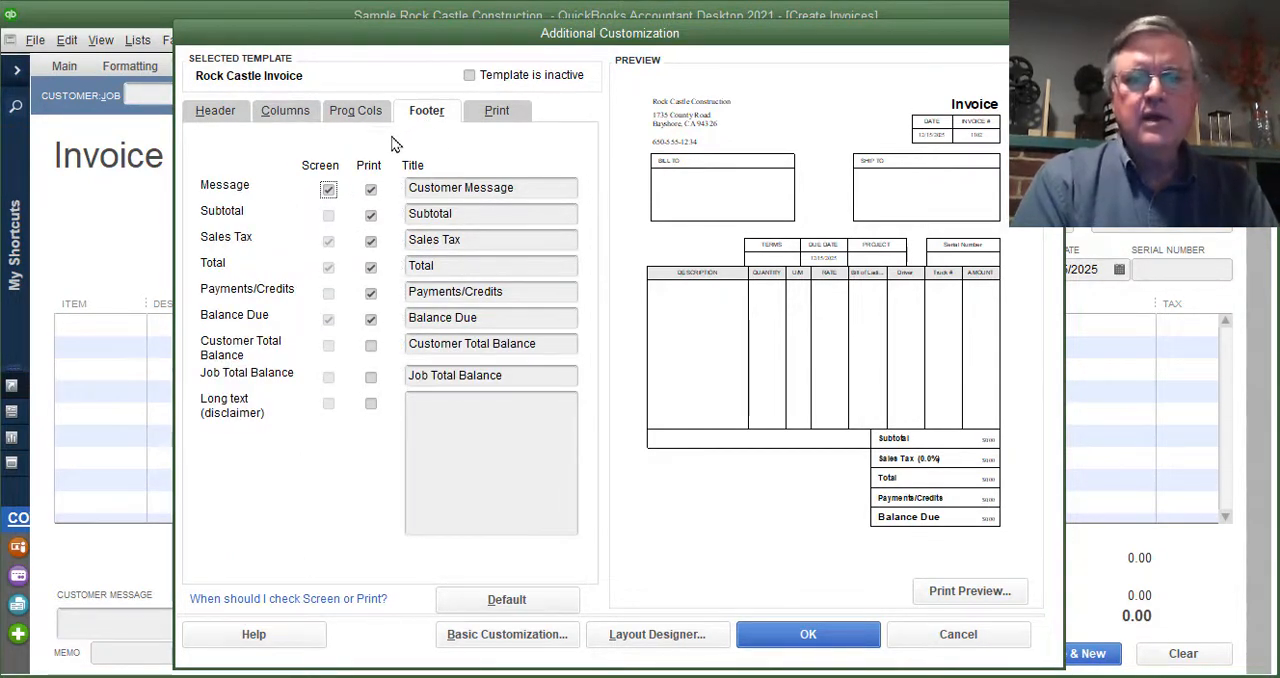
pyautogui.click(496, 112)
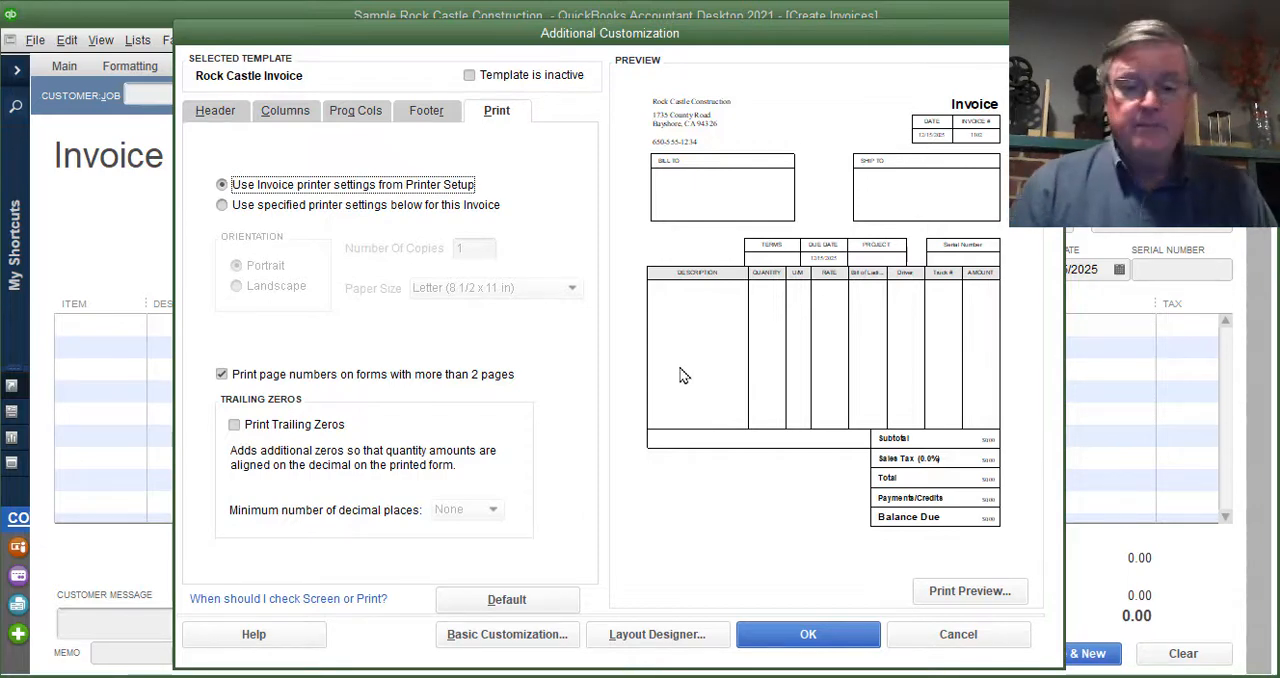
pyautogui.click(785, 637)
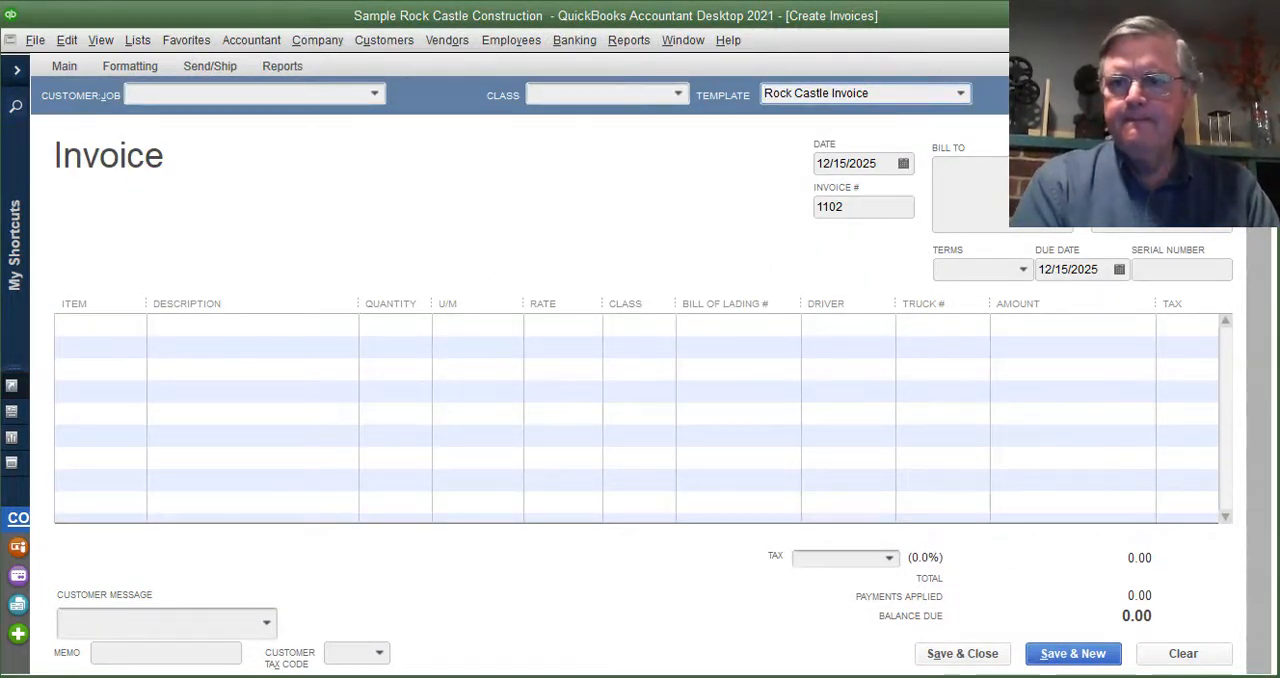
# - Go back two invoices to the existing one for Labor and open its print preview
pyautogui.click(1236, 66)
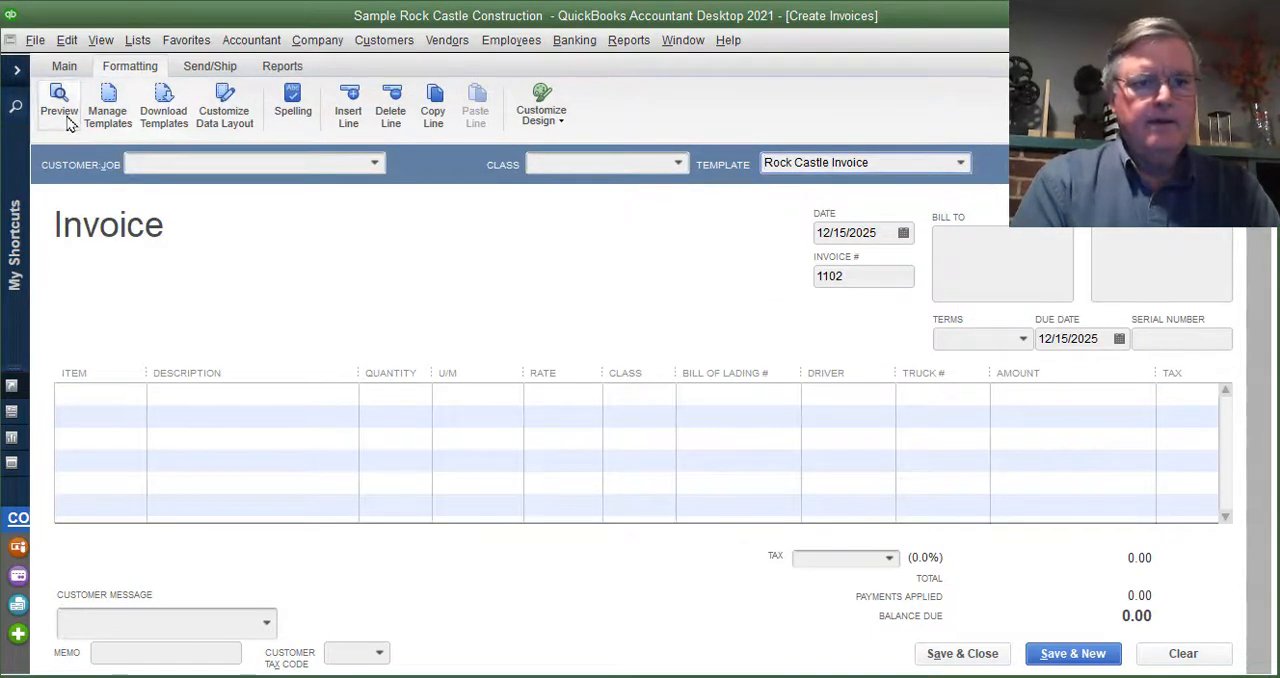
pyautogui.click(71, 64)
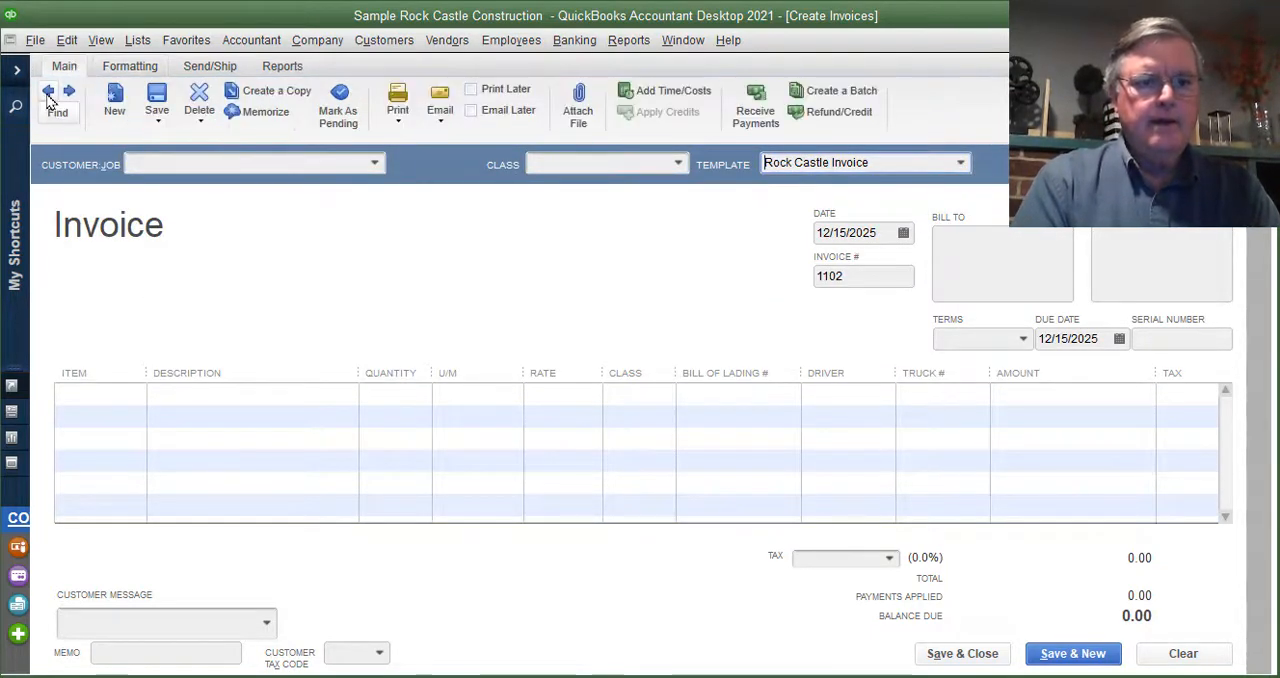
pyautogui.click(48, 92)
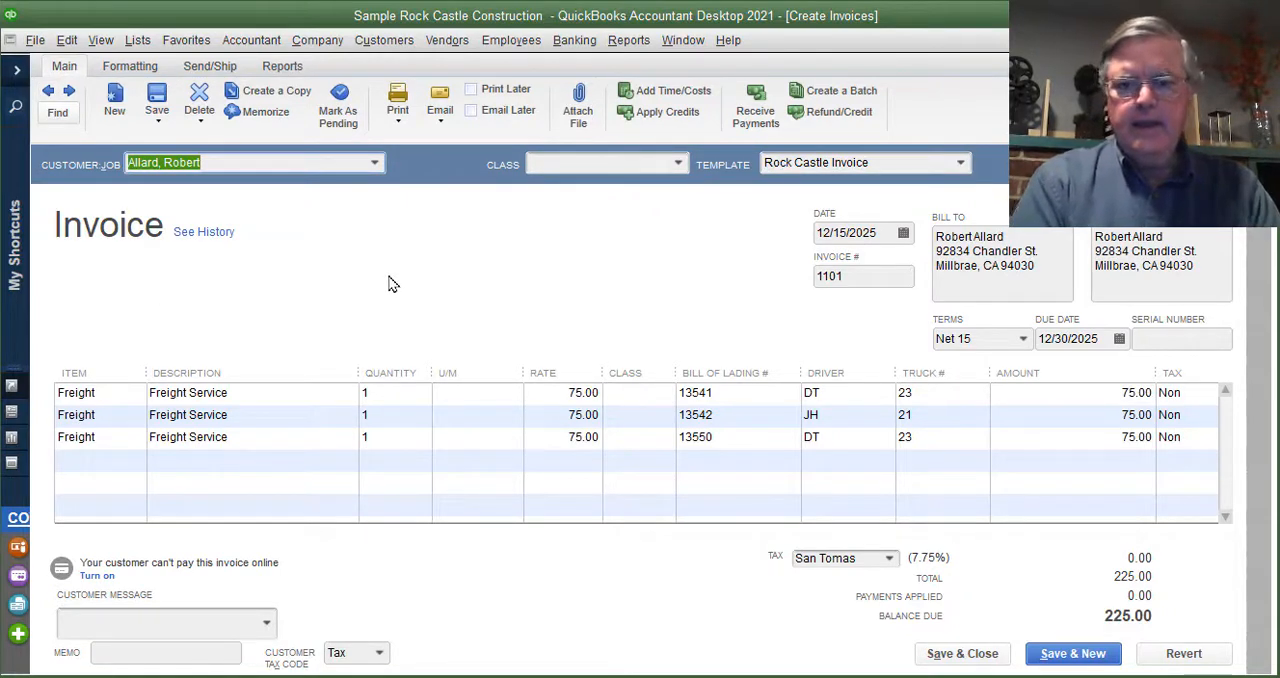
pyautogui.click(52, 94)
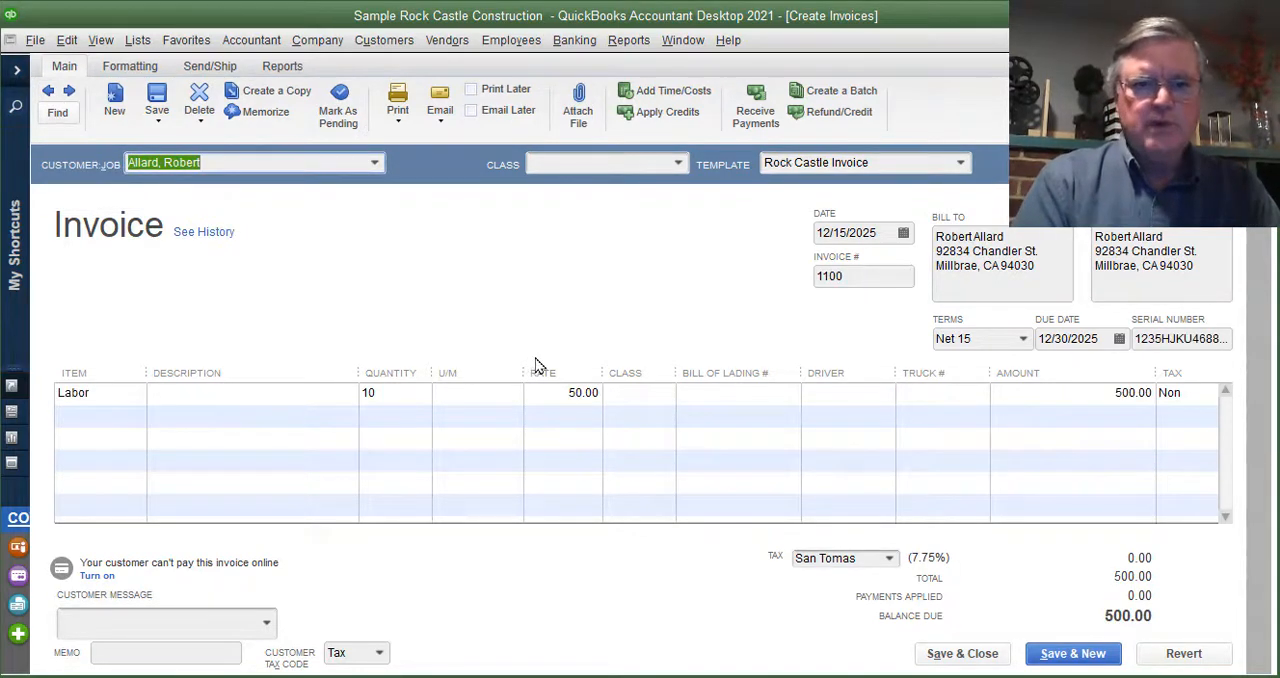
pyautogui.click(400, 122)
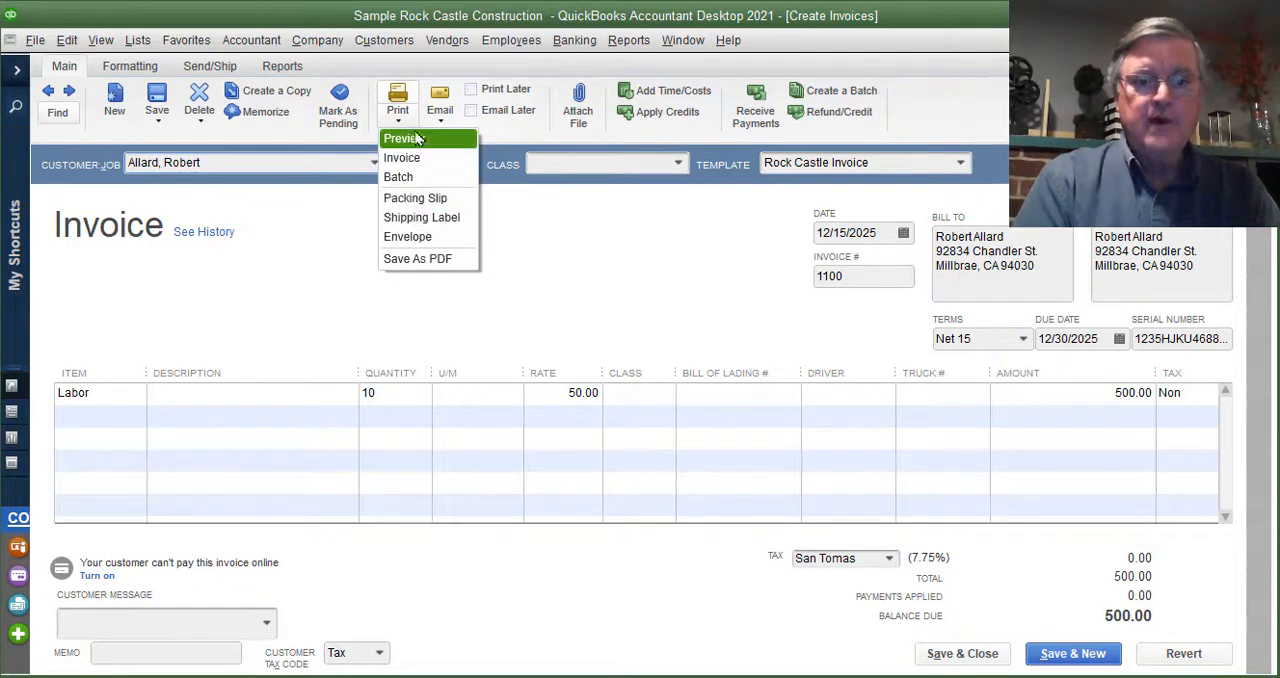
pyautogui.click(418, 140)
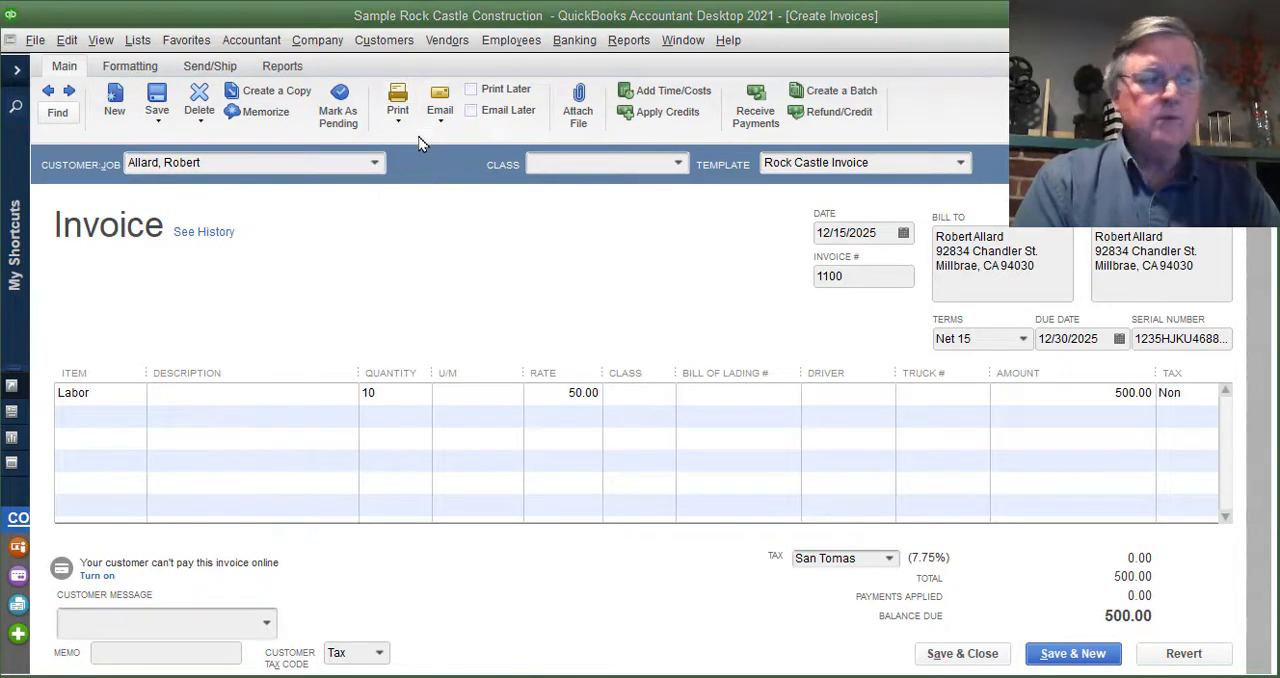